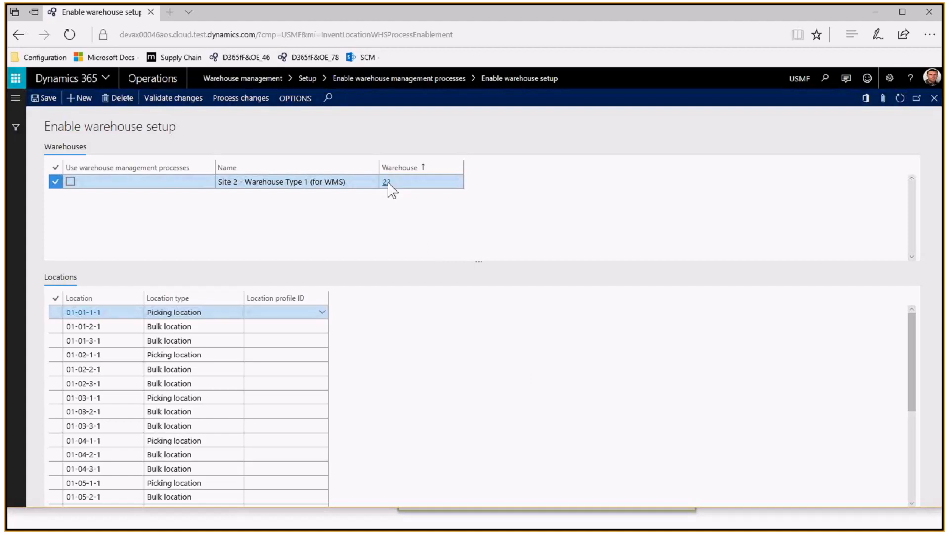
Open the details of warehouse 22 to examine its warehouse management settings, and return to the setup page
{"action": "left_click", "coordinate": [385, 183]}
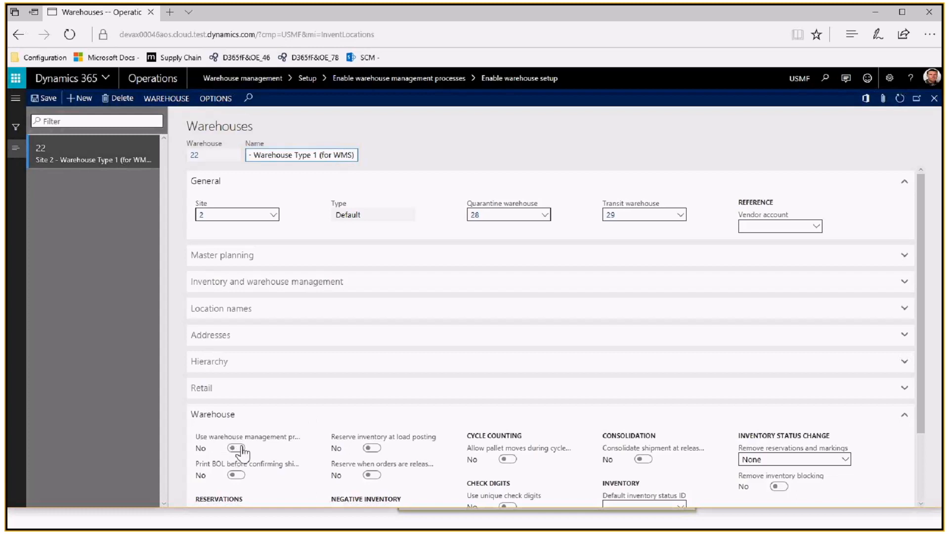
{"action": "left_click", "coordinate": [934, 99]}
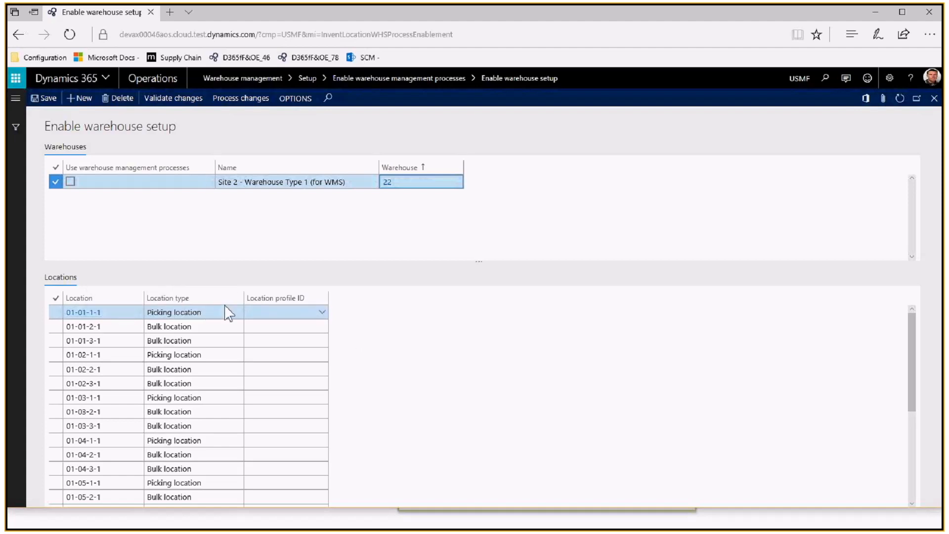
Assign the location profile NOTLP to picking location 01-01-1-1
{"action": "left_click", "coordinate": [323, 314]}
{"action": "left_click", "coordinate": [322, 313]}
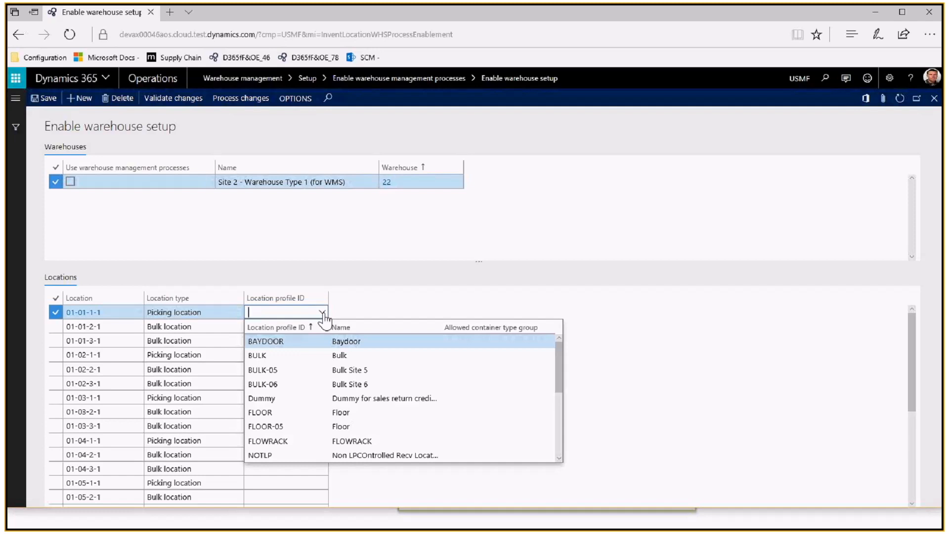
{"action": "left_click", "coordinate": [267, 454]}
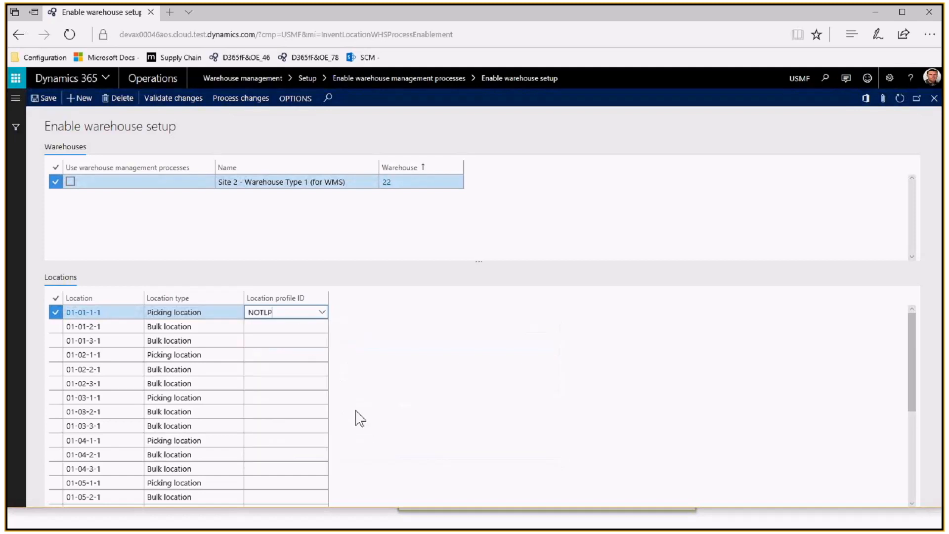
{"action": "left_click", "coordinate": [294, 325]}
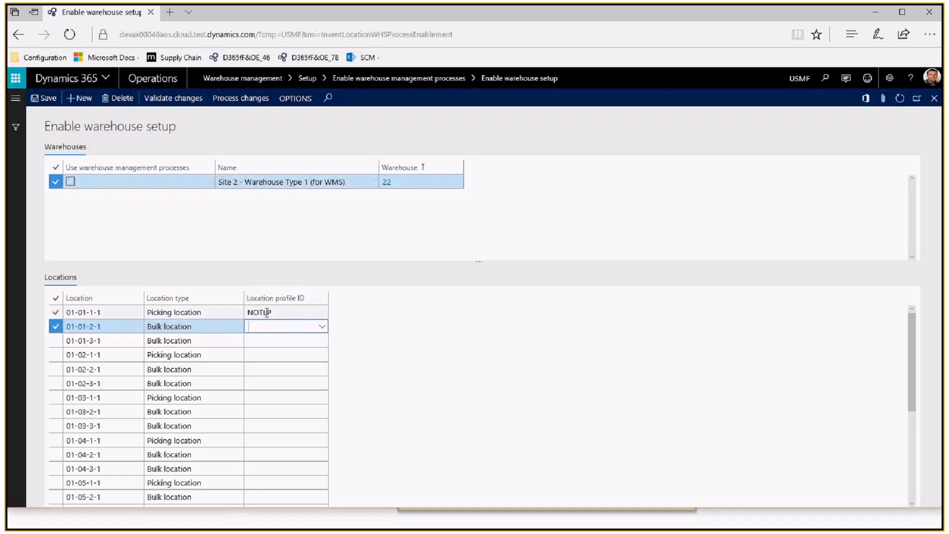
View the details of the NOTLP location profile, including its license plate tracking setting, and return to the locations list
{"action": "left_click", "coordinate": [324, 310]}
{"action": "right_click", "coordinate": [324, 310]}
{"action": "left_click", "coordinate": [398, 375]}
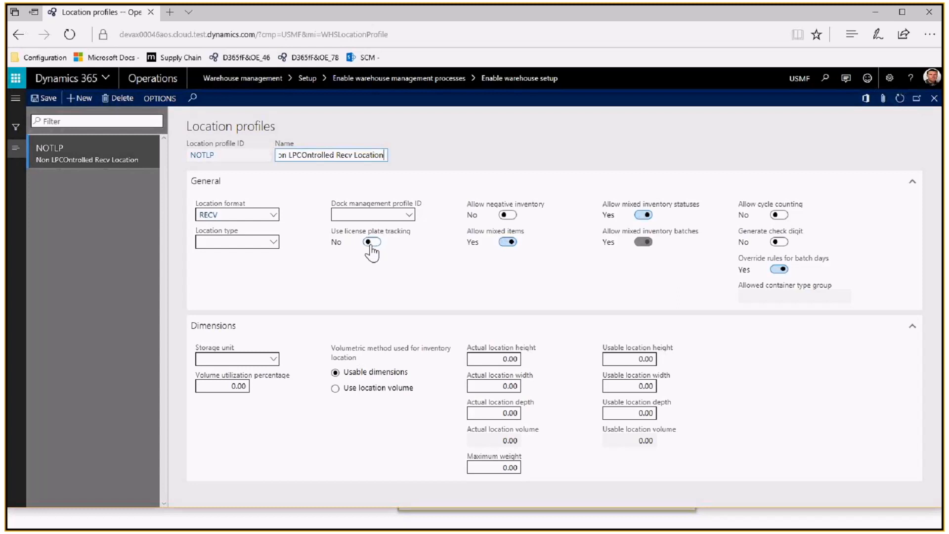
{"action": "left_click", "coordinate": [934, 98]}
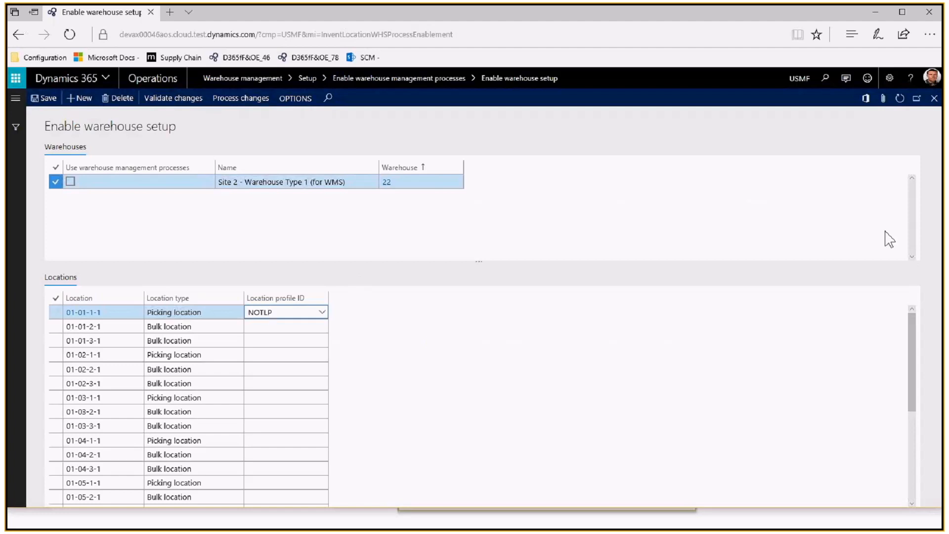
{"action": "left_click", "coordinate": [302, 330]}
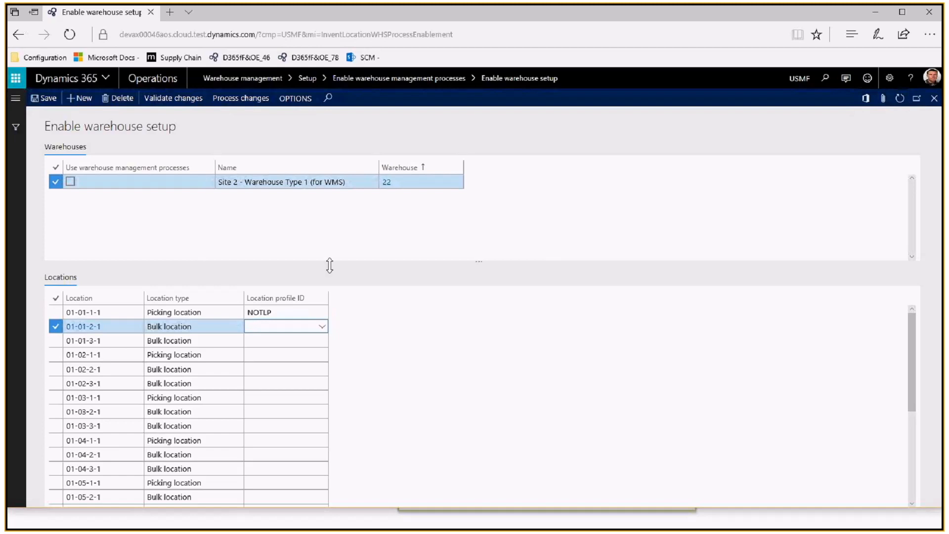
Download the 'Enable warehouse locations for advanced warehouse management processes' workbook, open it in Excel with editing enabled, and return to Dynamics 365
{"action": "left_click", "coordinate": [865, 99]}
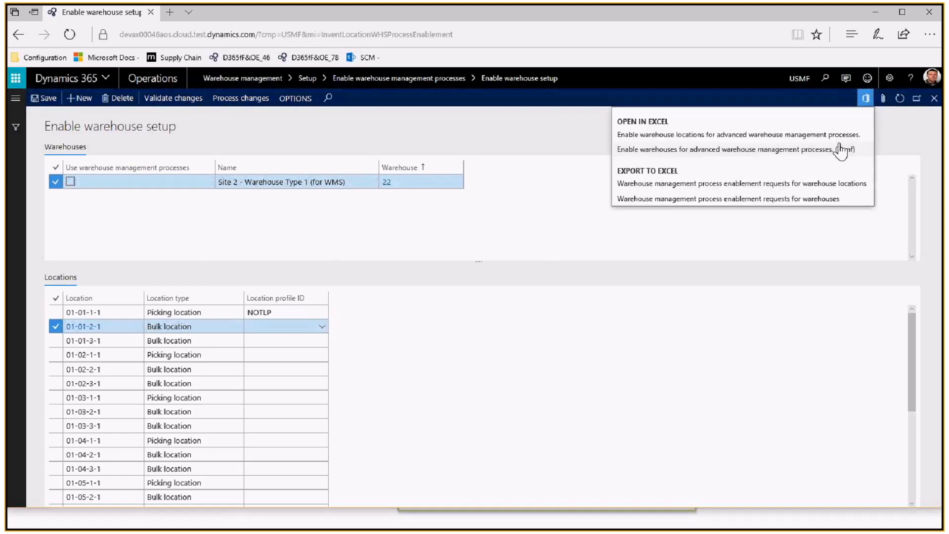
{"action": "left_click", "coordinate": [650, 137]}
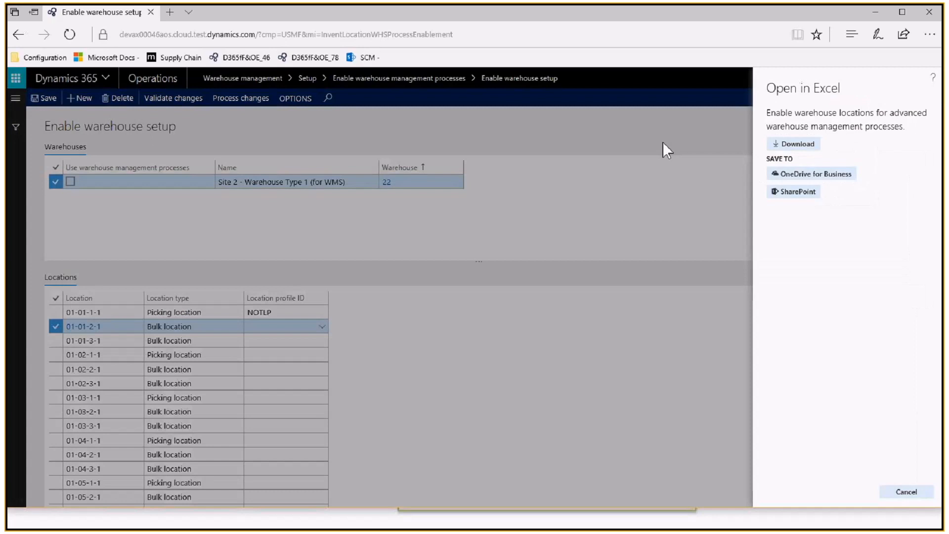
{"action": "left_click", "coordinate": [807, 146]}
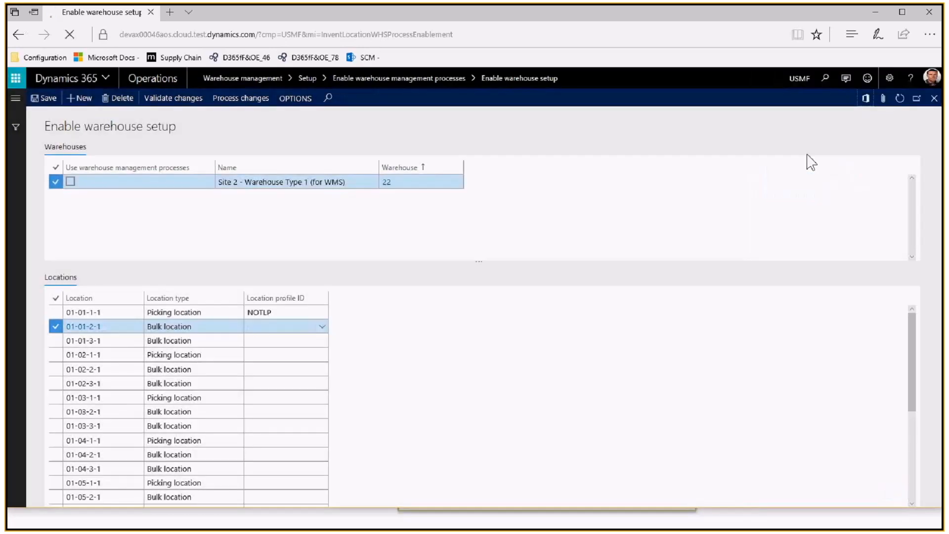
{"action": "left_click", "coordinate": [526, 486]}
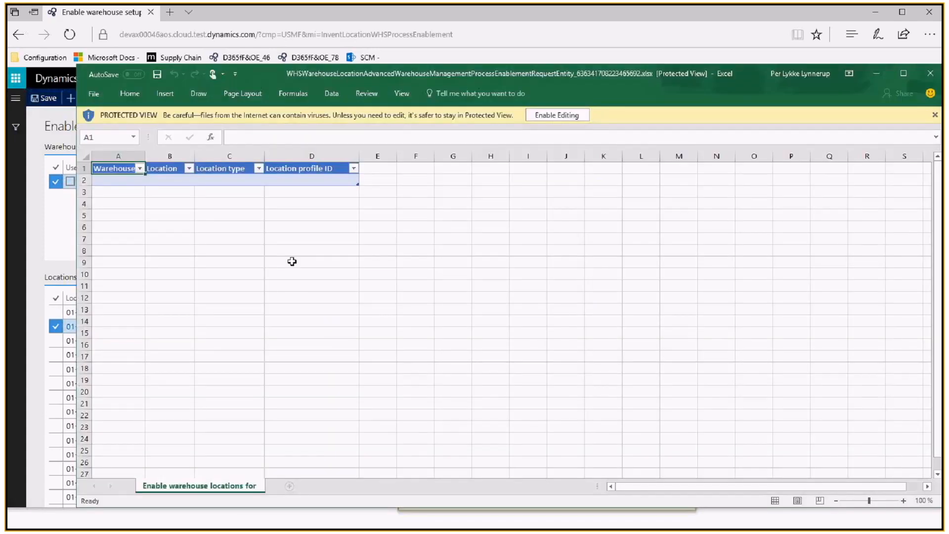
{"action": "left_click", "coordinate": [586, 116]}
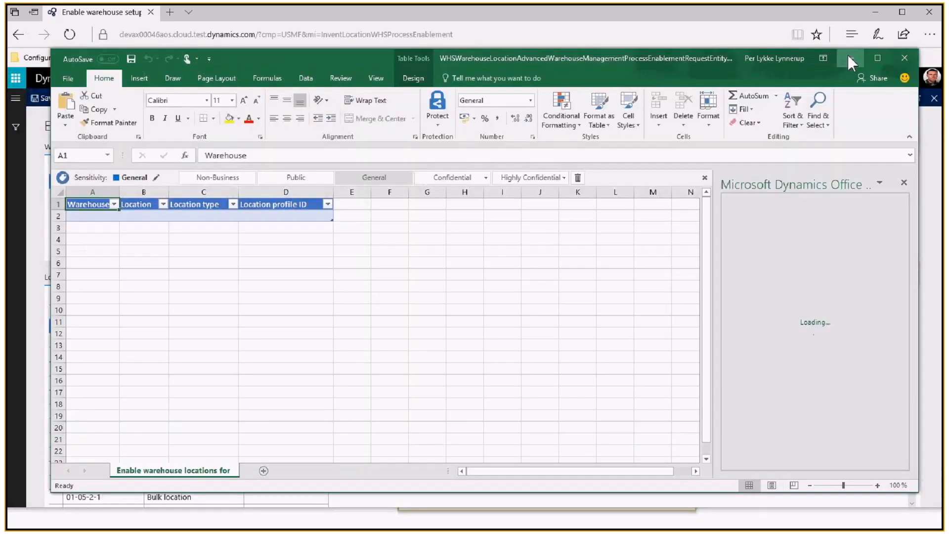
{"action": "left_click", "coordinate": [849, 60]}
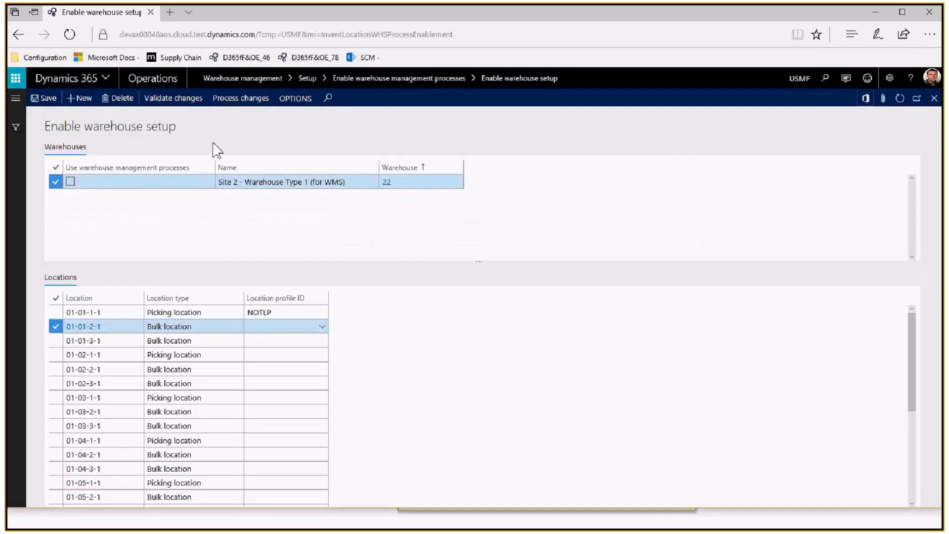
Find and open the Data management workspace
{"action": "left_click", "coordinate": [831, 85]}
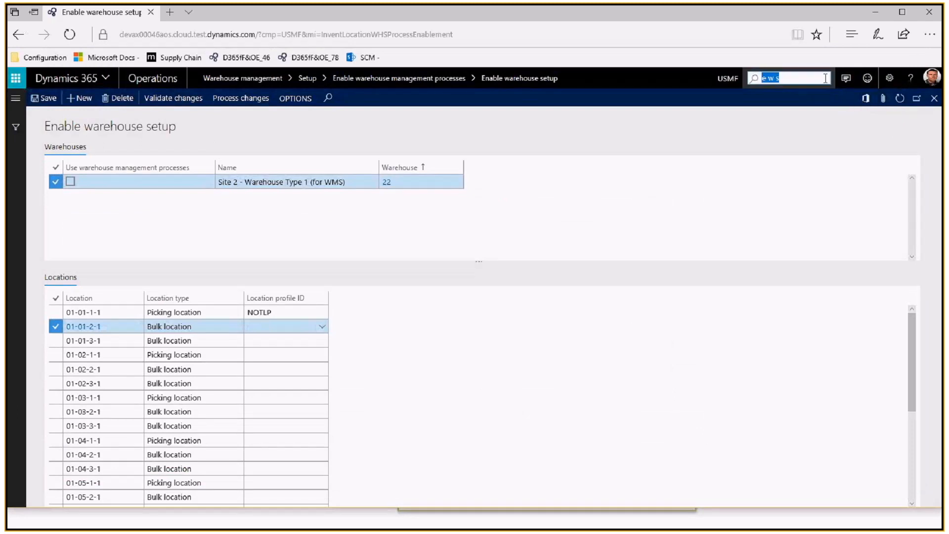
{"action": "type", "text": "dim"}
{"action": "key", "text": "Return"}
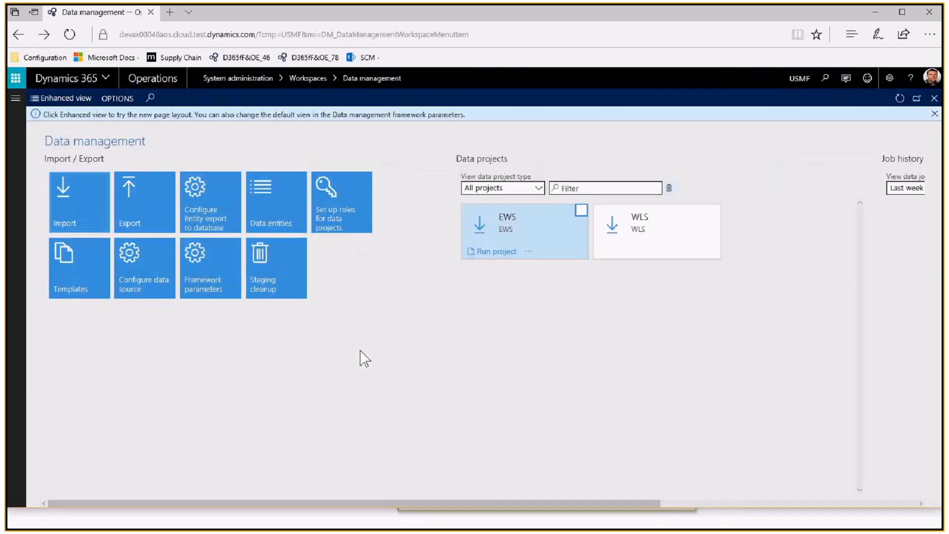
Create an import project named WareLoc with EXCEL as the source data format
{"action": "left_click", "coordinate": [91, 208]}
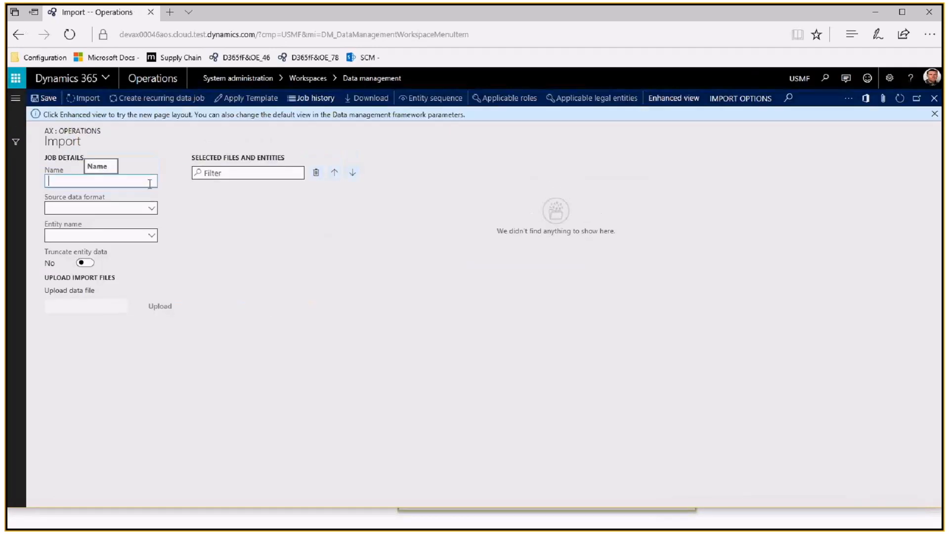
{"action": "type", "text": "WareLoc"}
{"action": "left_click", "coordinate": [152, 209]}
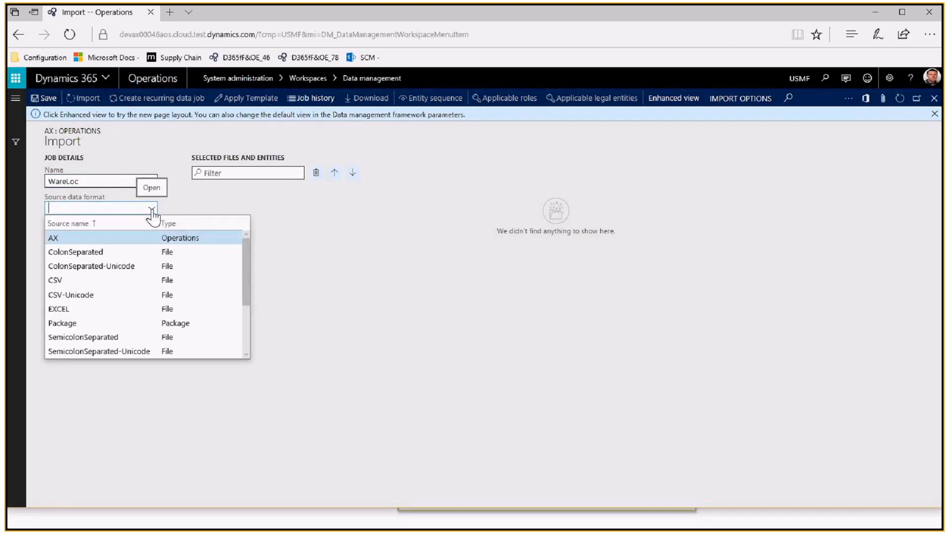
{"action": "mouse_move", "coordinate": [242, 260]}
{"action": "left_mouse_down"}
{"action": "mouse_move", "coordinate": [242, 296]}
{"action": "mouse_move", "coordinate": [244, 278]}
{"action": "left_mouse_up"}
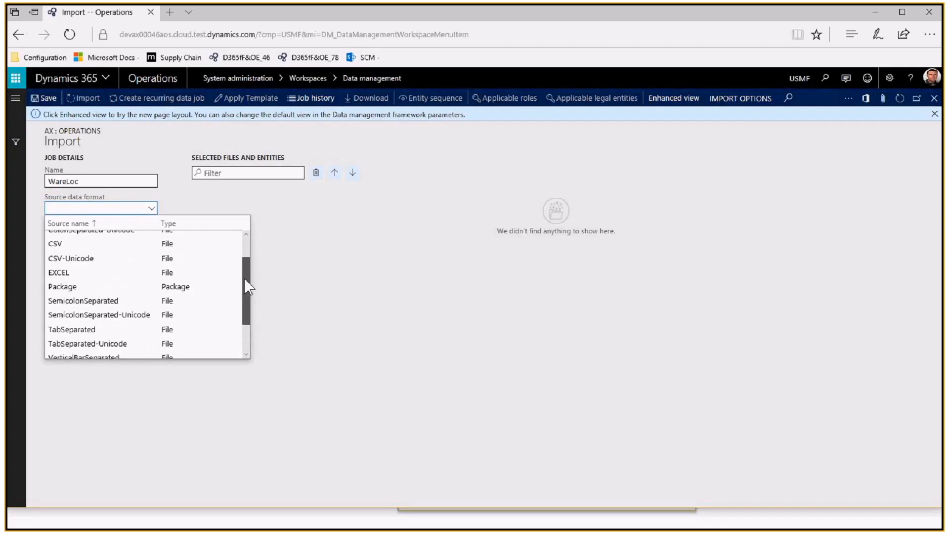
{"action": "left_click", "coordinate": [92, 273]}
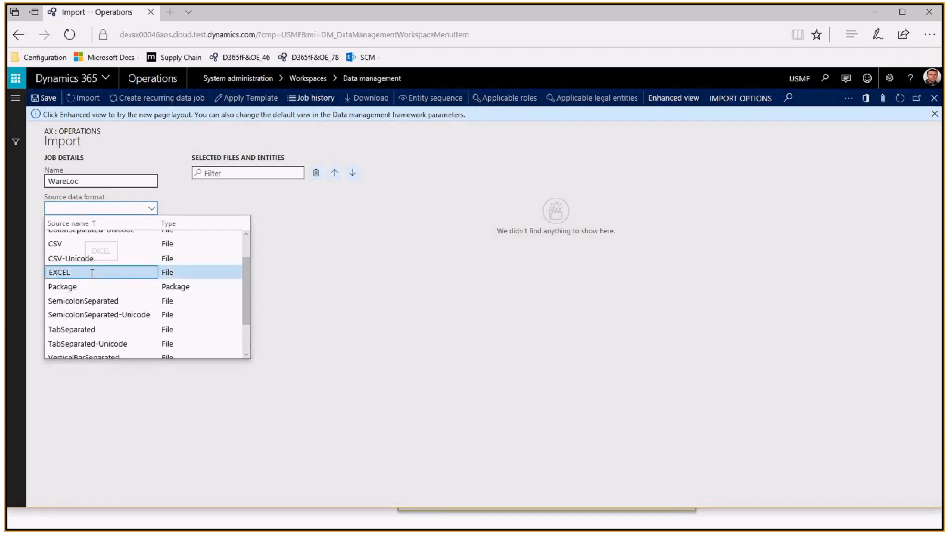
Choose 'Enable warehouse locations for advanced warehouse management processes' as the import entity and close the import form
{"action": "left_click", "coordinate": [152, 235]}
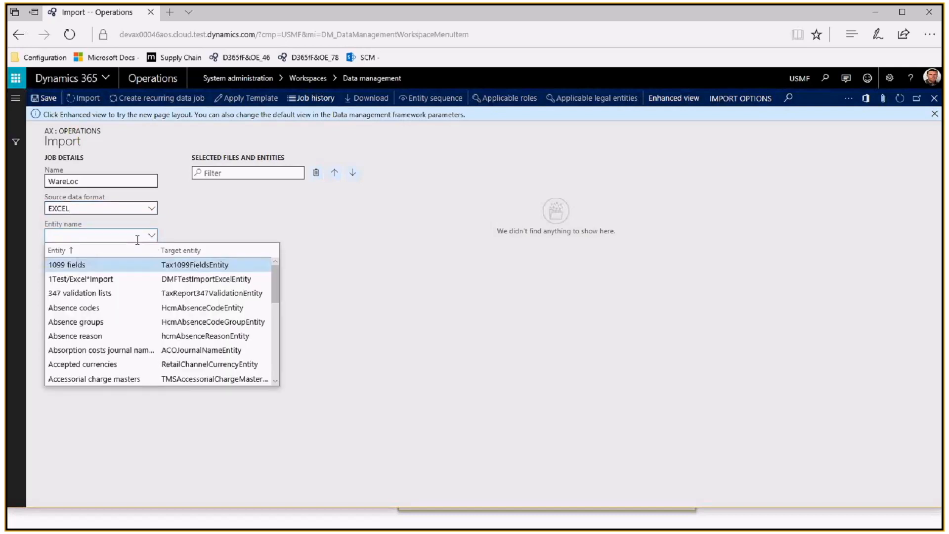
{"action": "left_click", "coordinate": [136, 237]}
{"action": "type", "text": "en"}
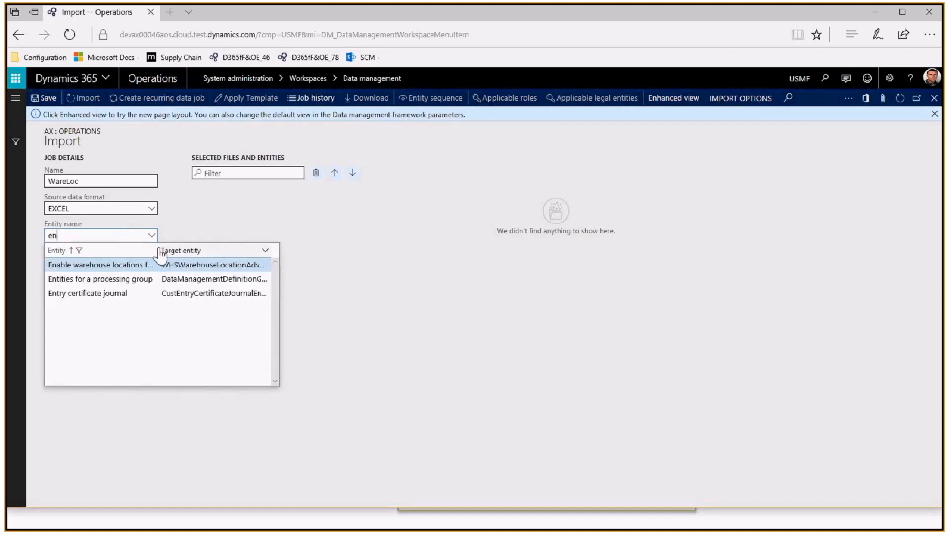
{"action": "left_click_drag", "start_coordinate": [154, 253], "coordinate": [359, 250]}
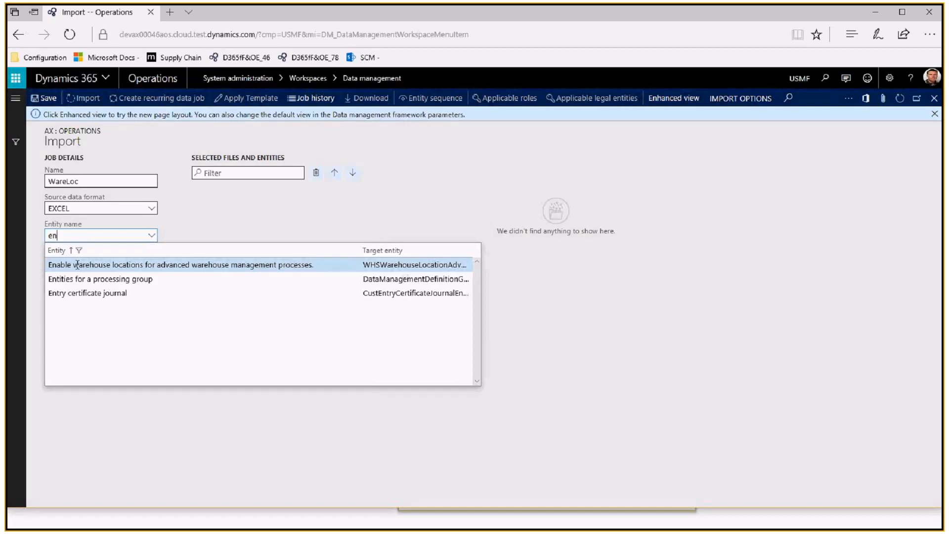
{"action": "left_click", "coordinate": [122, 267]}
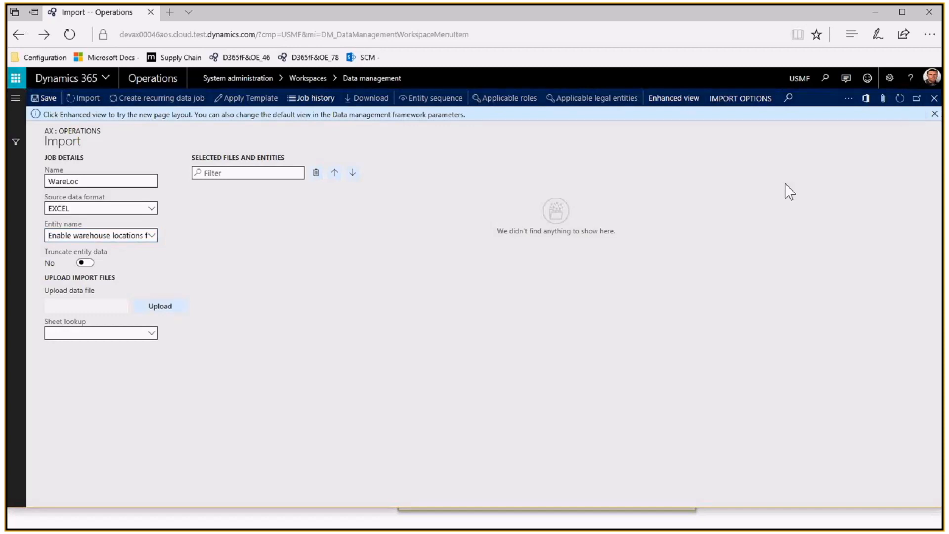
{"action": "key", "text": "Escape"}
In the Excel workbook, copy NOTLP from the first location's profile ID to all remaining locations, cells D3 to D281
{"action": "key", "text": "alt+Tab"}
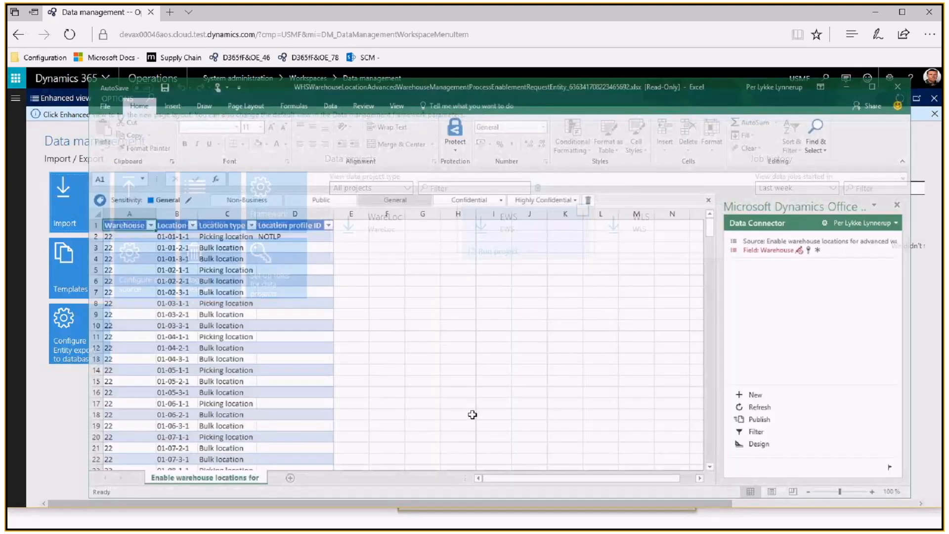
{"action": "left_click", "coordinate": [273, 218]}
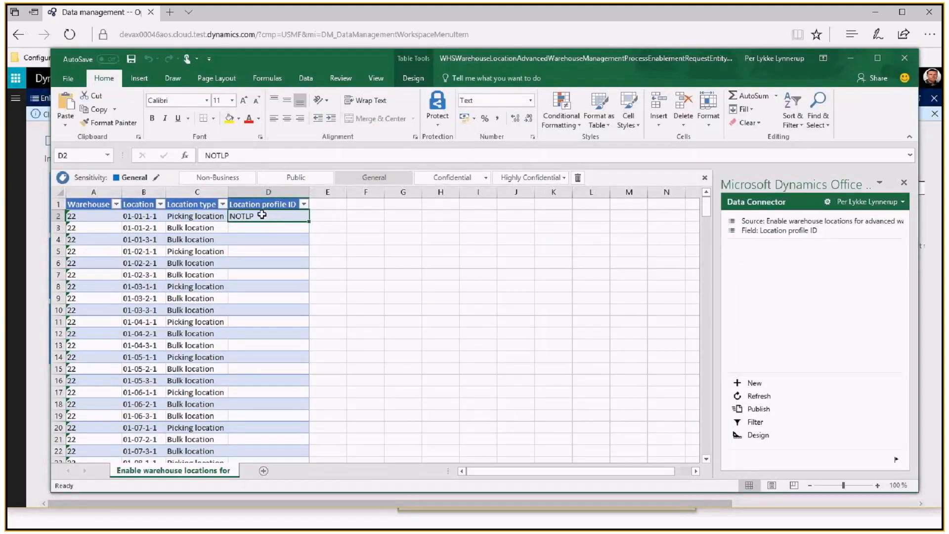
{"action": "key", "text": "ctrl+c"}
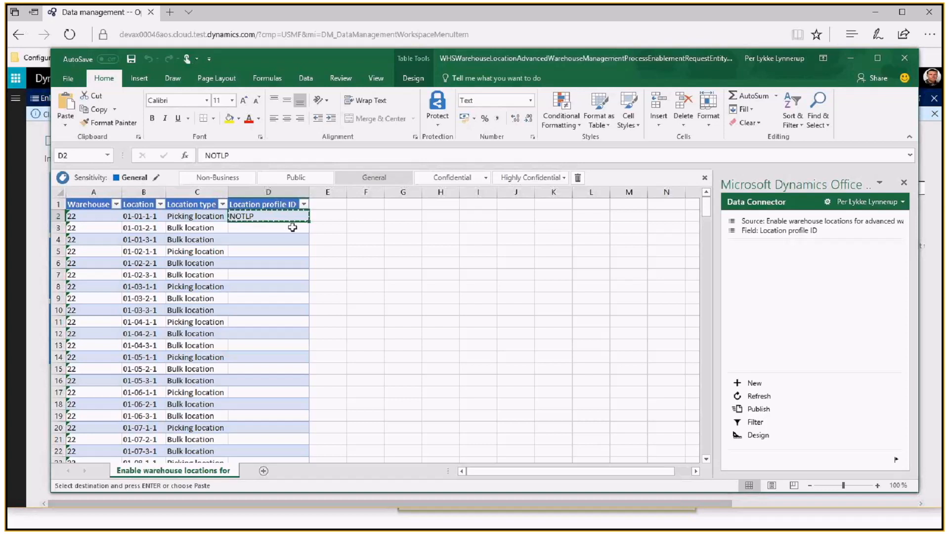
{"action": "left_click", "coordinate": [293, 227]}
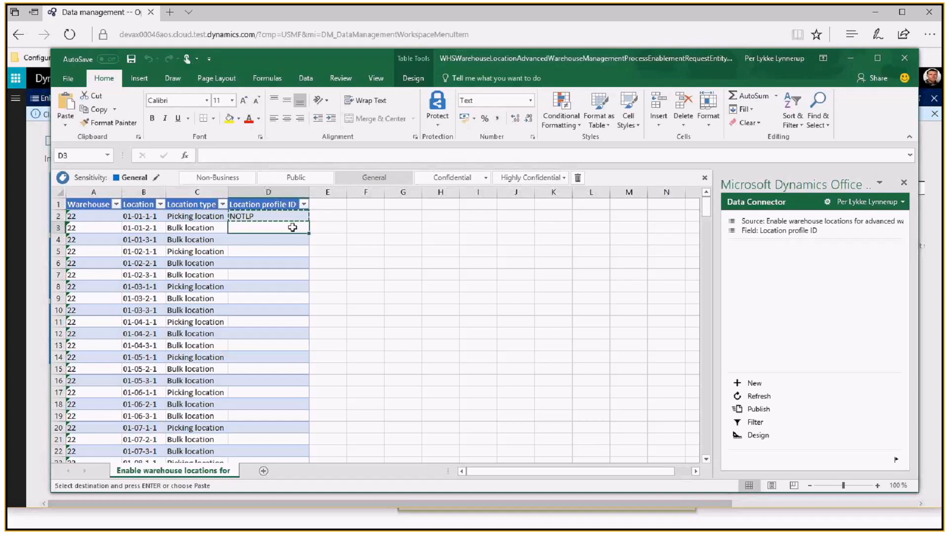
{"action": "left_click_drag", "start_coordinate": [292, 227], "coordinate": [293, 226]}
{"action": "scroll", "coordinate": [292, 227], "scroll_direction": "down", "scroll_amount": 20}
{"action": "scroll", "coordinate": [293, 227], "scroll_direction": "down", "scroll_amount": 20}
{"action": "scroll", "coordinate": [293, 227], "scroll_direction": "up", "scroll_amount": 3}
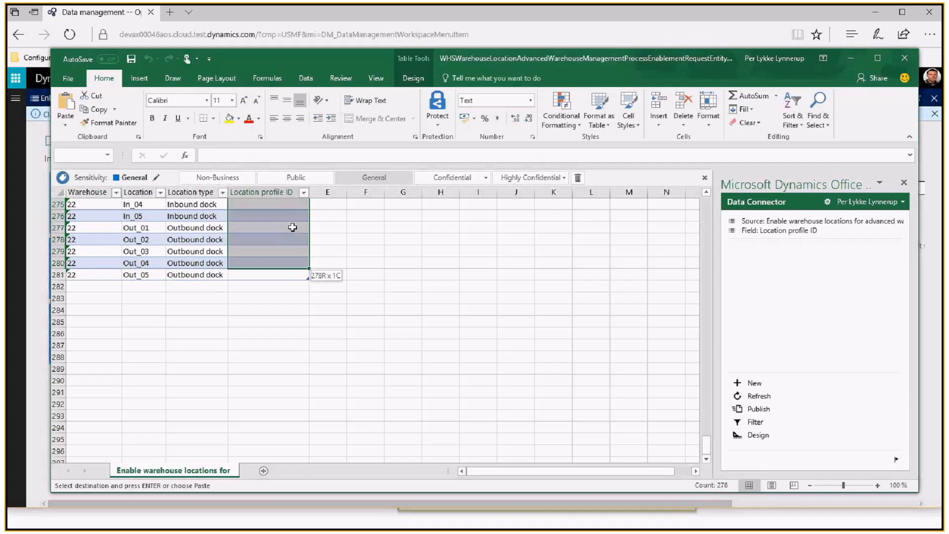
{"action": "key", "text": "shift+Down"}
{"action": "key", "text": "Return"}
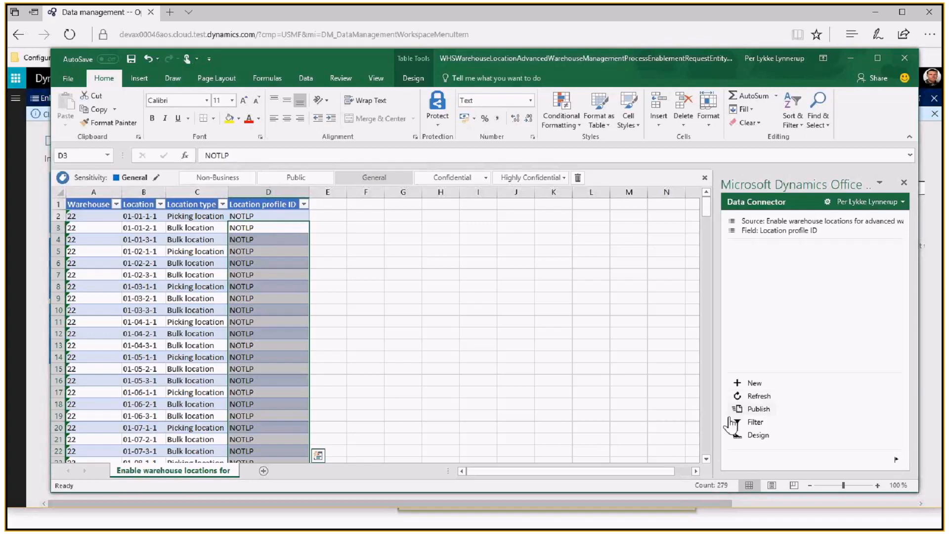
Publish the workbook changes and reopen the Enable warehouse setup page in Dynamics 365 to check the locations' profile IDs
{"action": "left_click", "coordinate": [758, 408]}
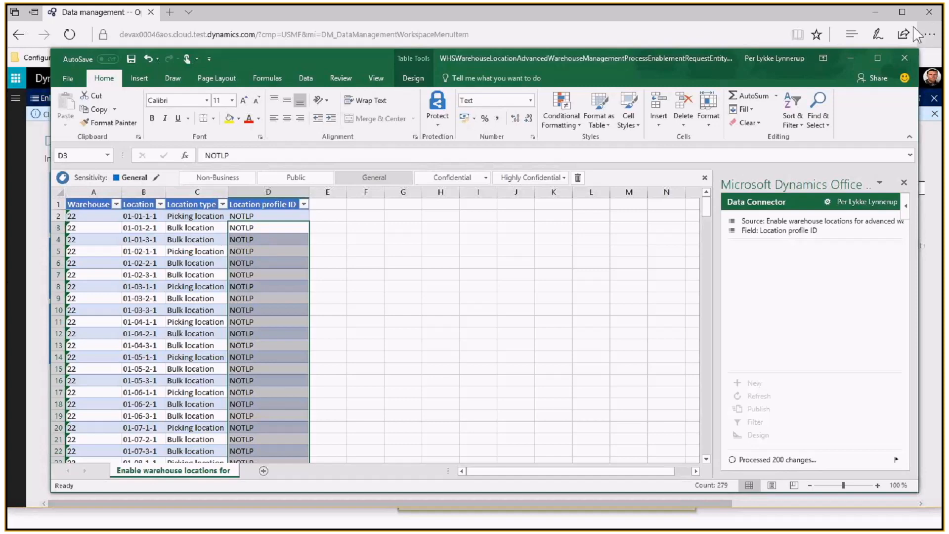
{"action": "left_click", "coordinate": [851, 58]}
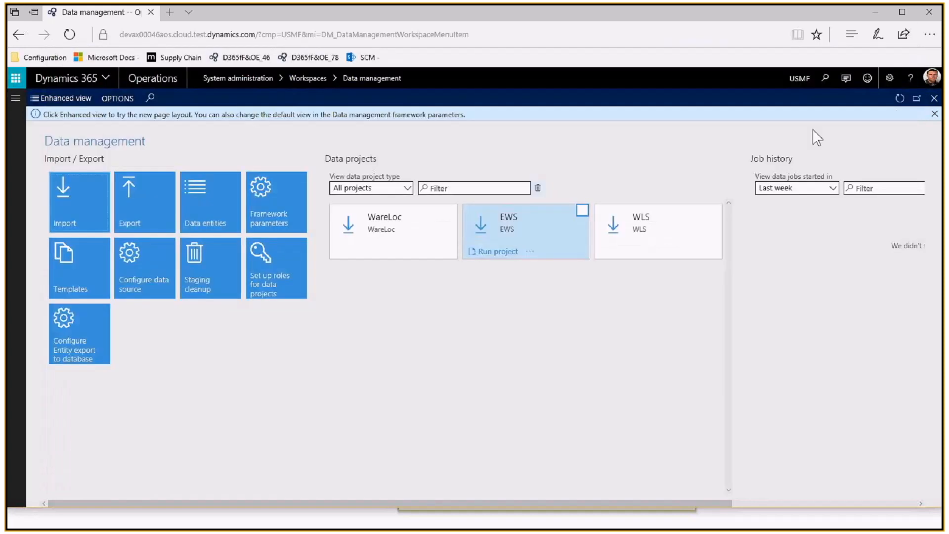
{"action": "left_click", "coordinate": [15, 98]}
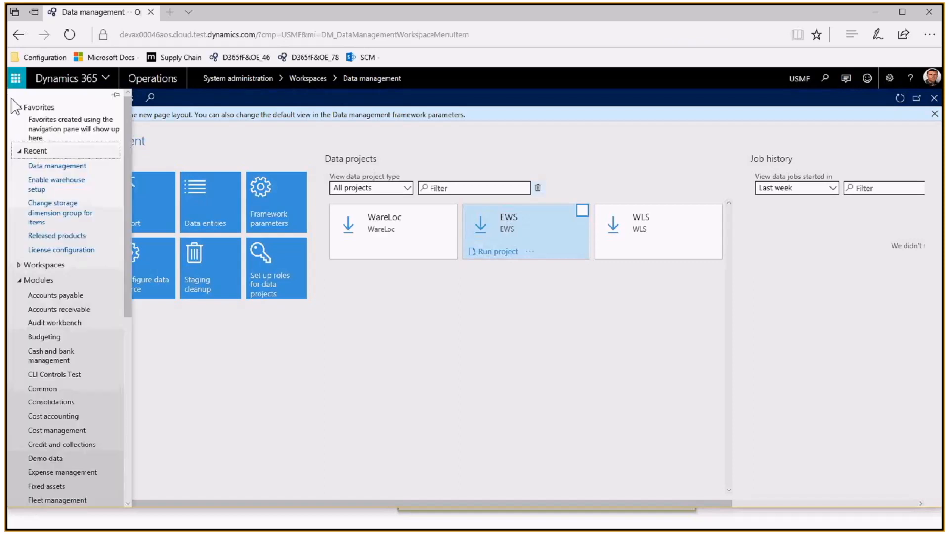
{"action": "left_click", "coordinate": [36, 186]}
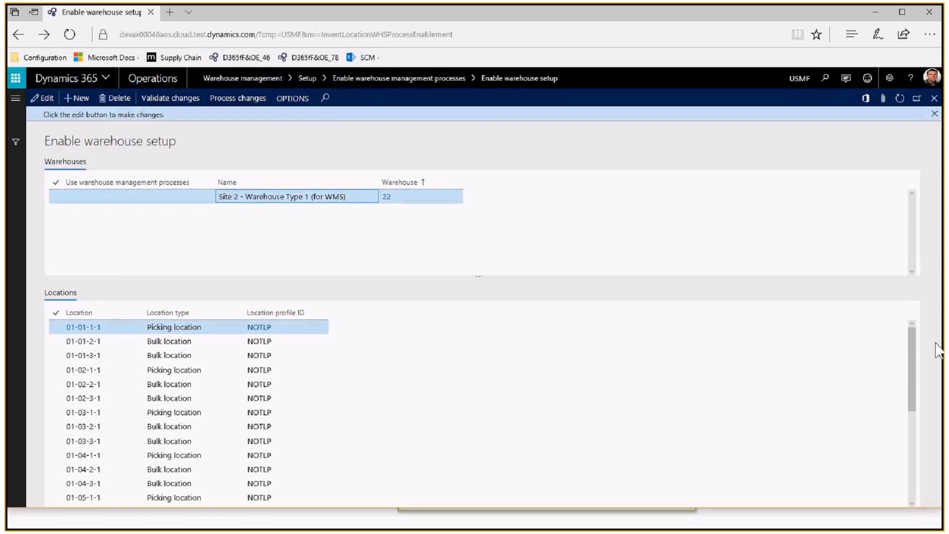
{"action": "mouse_move", "coordinate": [909, 358]}
{"action": "left_mouse_down"}
{"action": "mouse_move", "coordinate": [910, 399]}
{"action": "mouse_move", "coordinate": [917, 341]}
{"action": "left_mouse_up"}
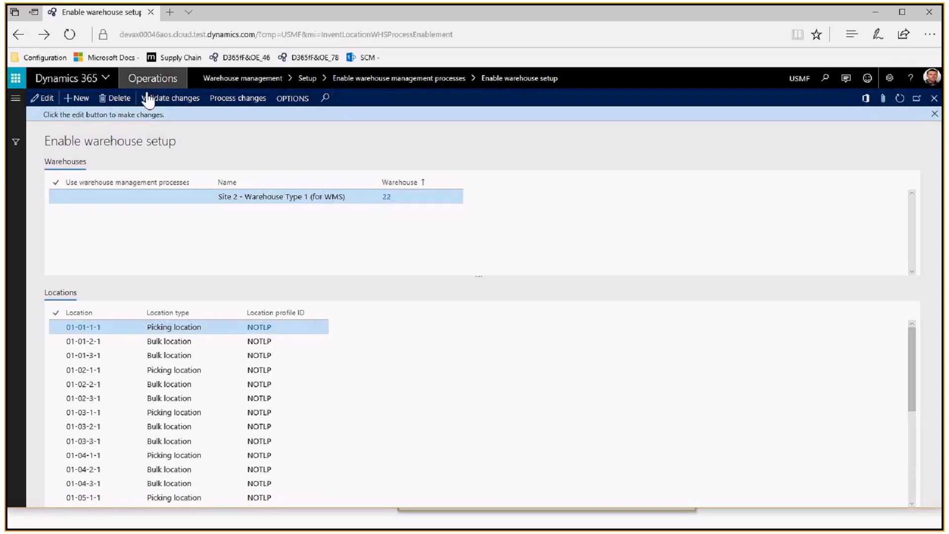
Validate and process the warehouse management enablement changes for warehouse 22, and refresh the setup page
{"action": "left_click", "coordinate": [171, 98]}
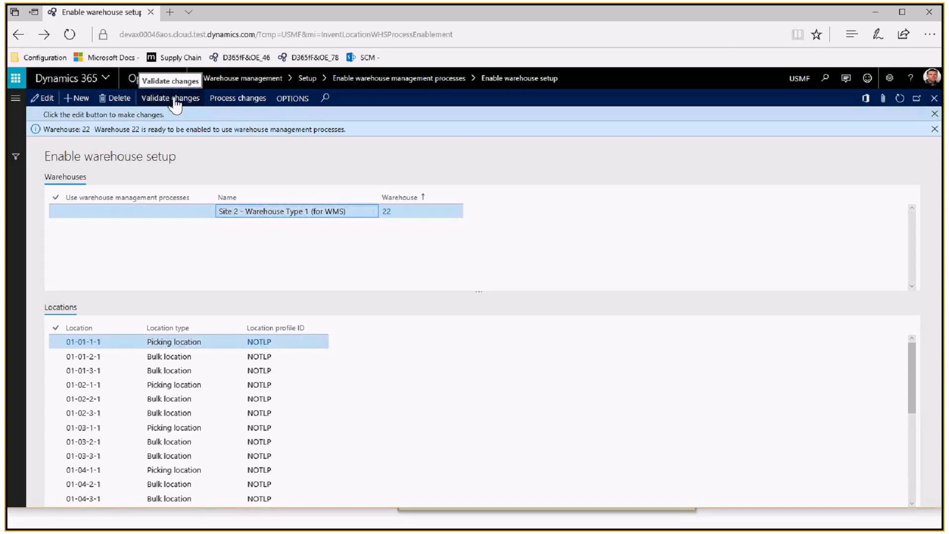
{"action": "left_click", "coordinate": [233, 103]}
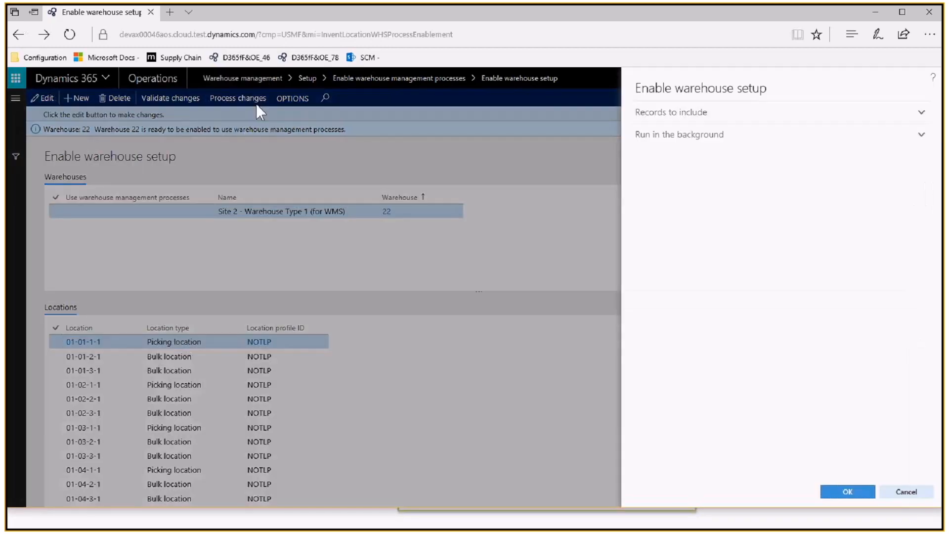
{"action": "left_click", "coordinate": [835, 494]}
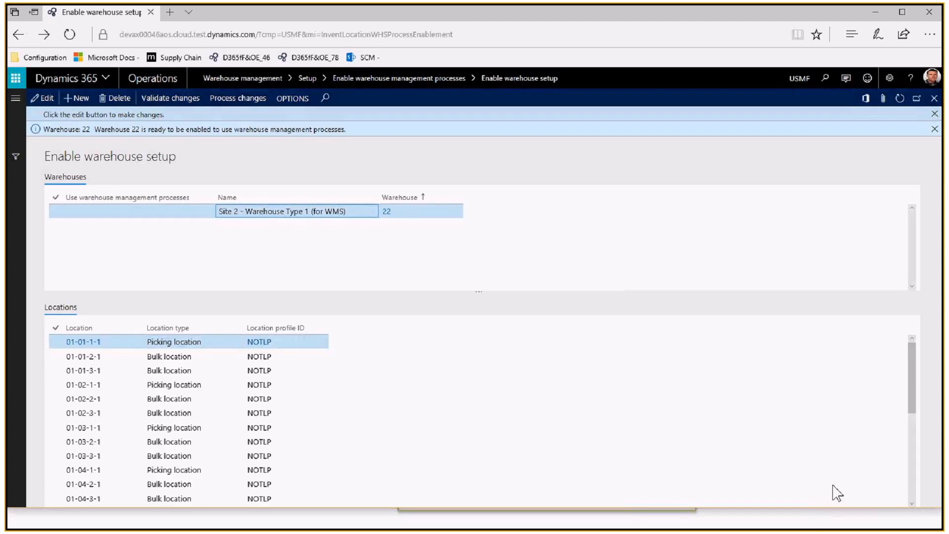
{"action": "left_click", "coordinate": [899, 99]}
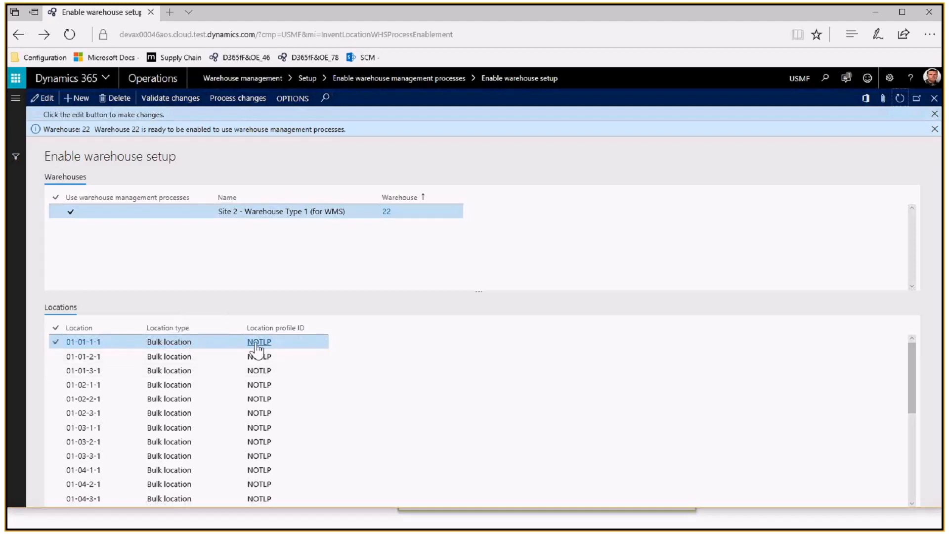
Open warehouse 22's details and its inventory locations to check the location profile IDs and zone IDs
{"action": "mouse_move", "coordinate": [264, 349]}
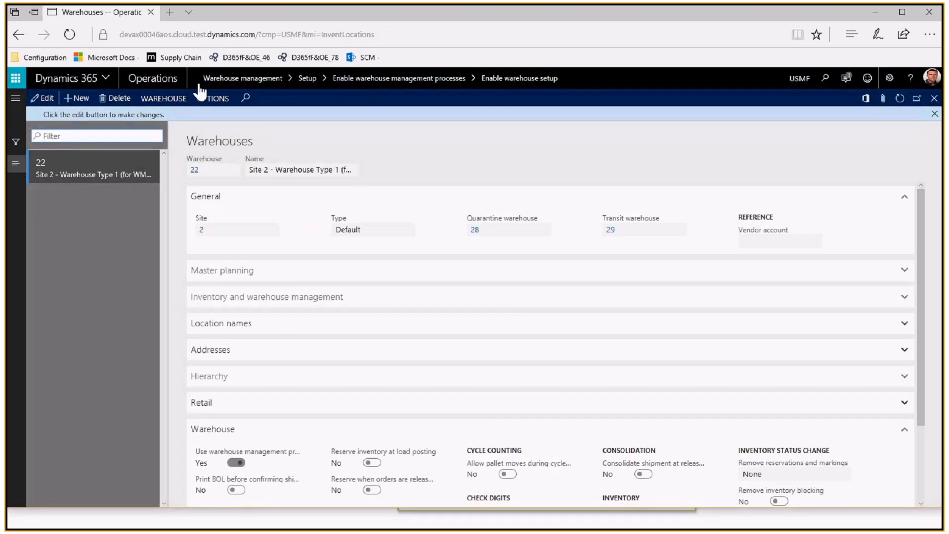
{"action": "left_click", "coordinate": [173, 98]}
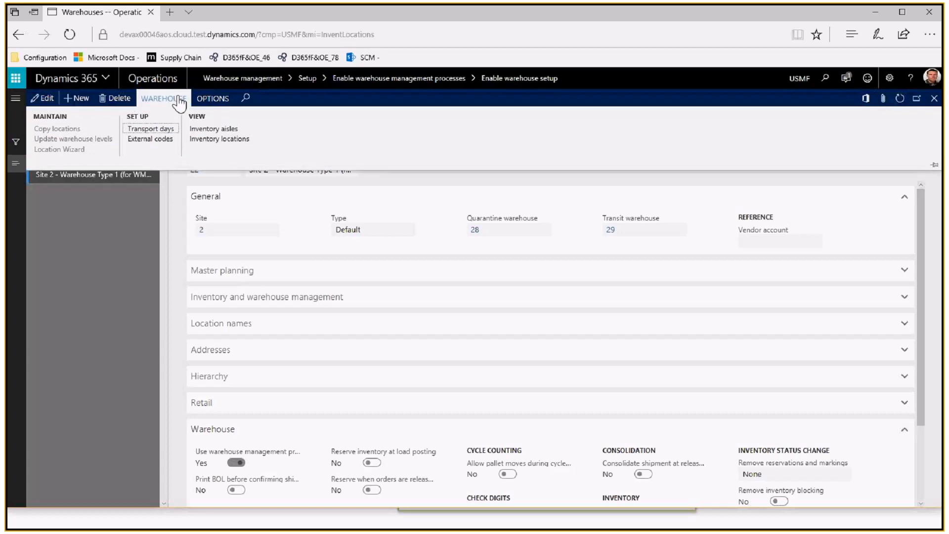
{"action": "left_click", "coordinate": [211, 139]}
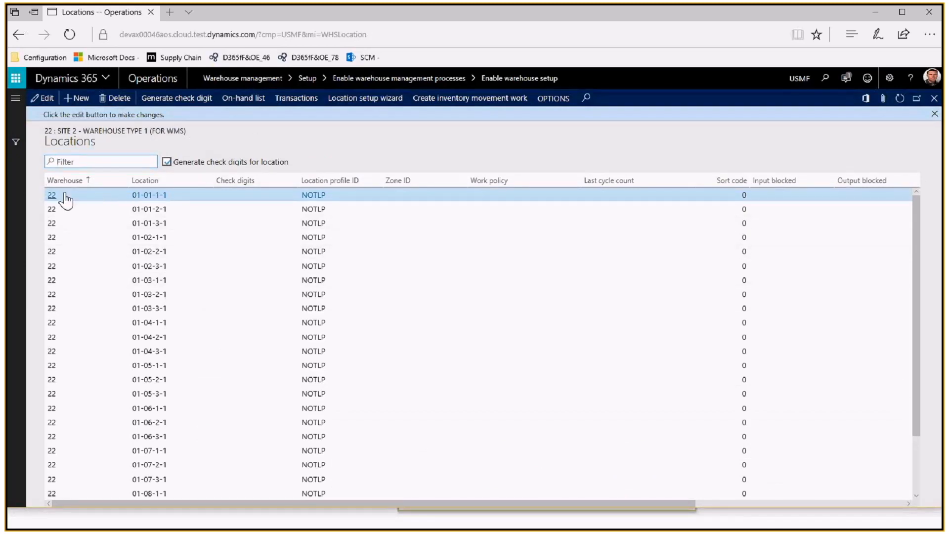
{"action": "left_click", "coordinate": [413, 196]}
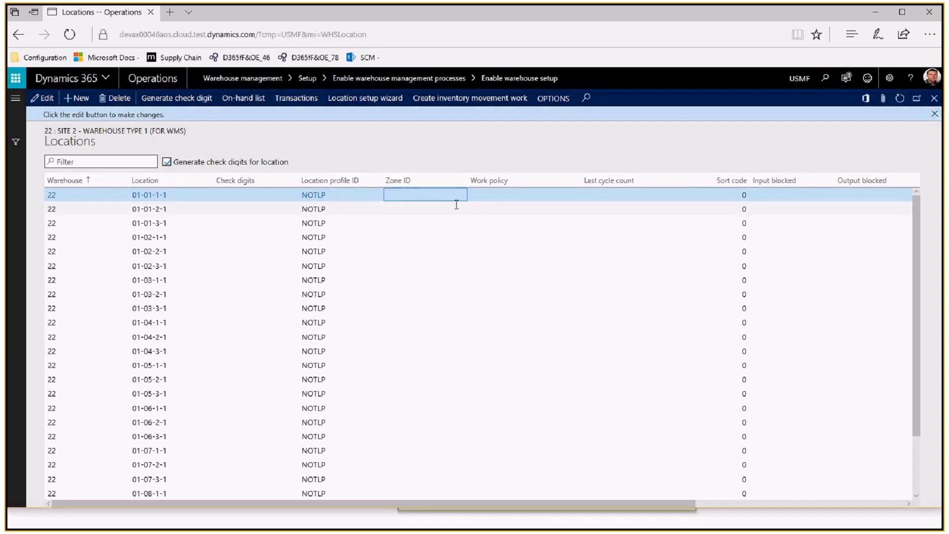
Close the Excel workbook and switch to the PowerPoint slide show on warehouse migration
{"action": "key", "text": "alt+Tab"}
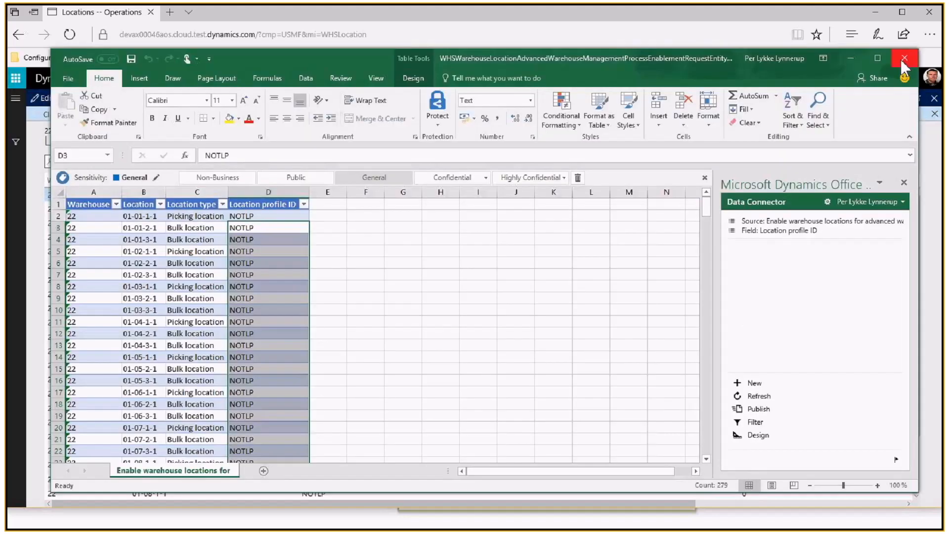
{"action": "left_click", "coordinate": [903, 59]}
{"action": "key", "text": "alt+Tab"}
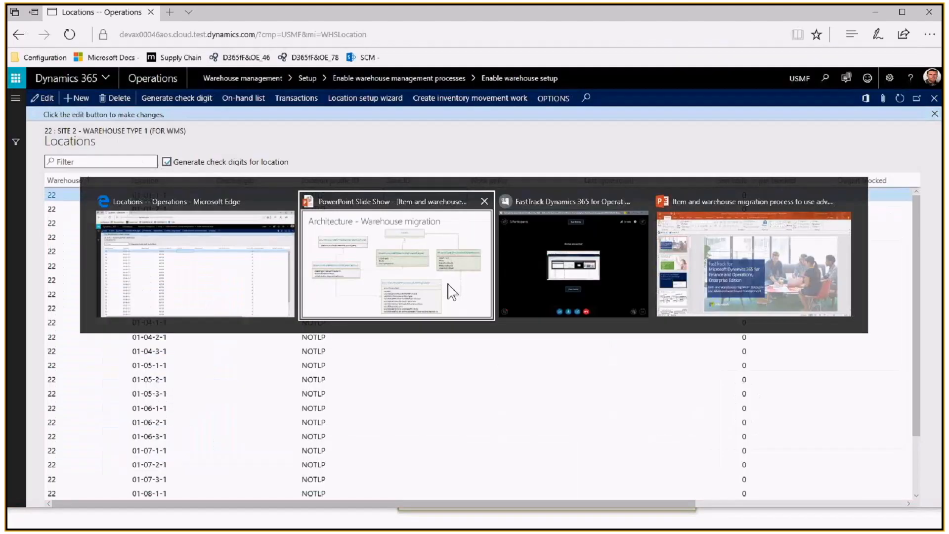
{"action": "left_click", "coordinate": [452, 291]}
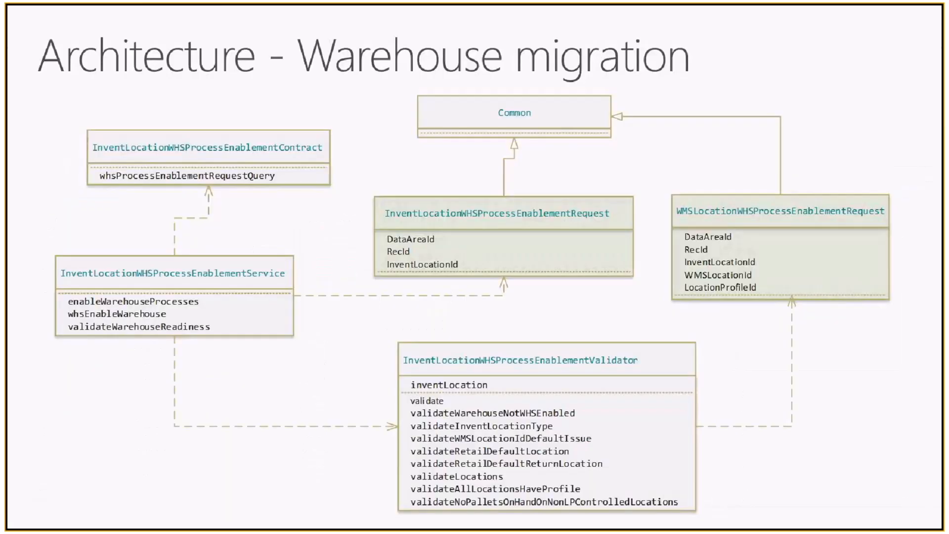
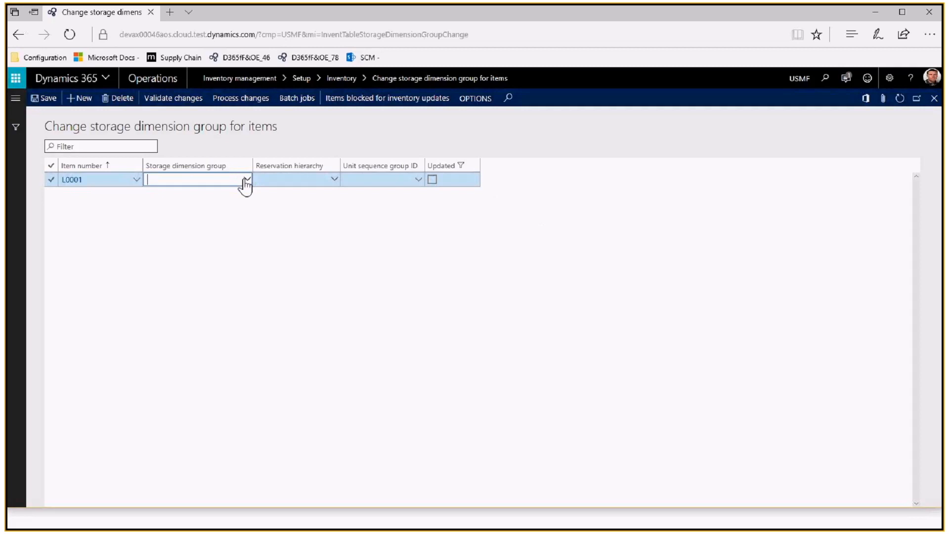
For item L0001, set the storage dimension group to Ware, the reservation hierarchy to Default and the unit sequence group ID to ea
{"action": "left_click", "coordinate": [246, 180]}
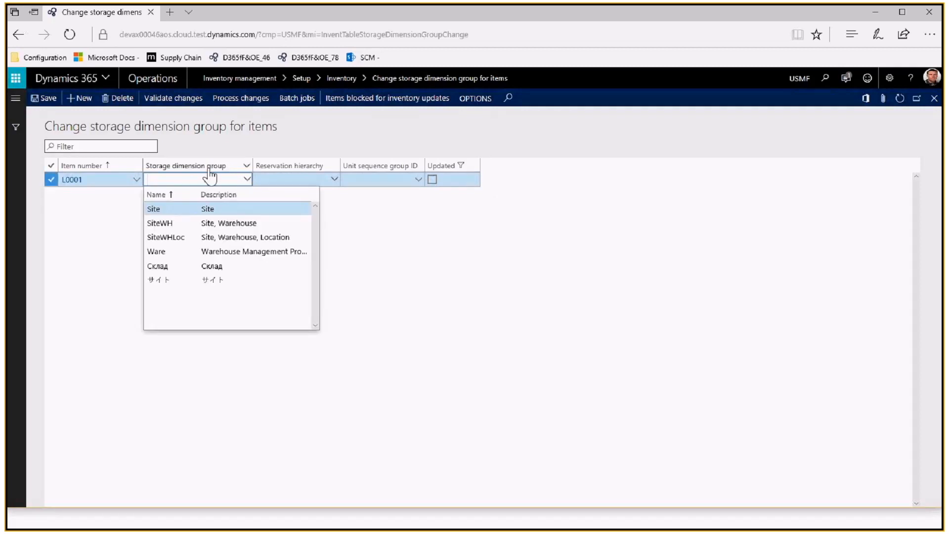
{"action": "left_click", "coordinate": [162, 252]}
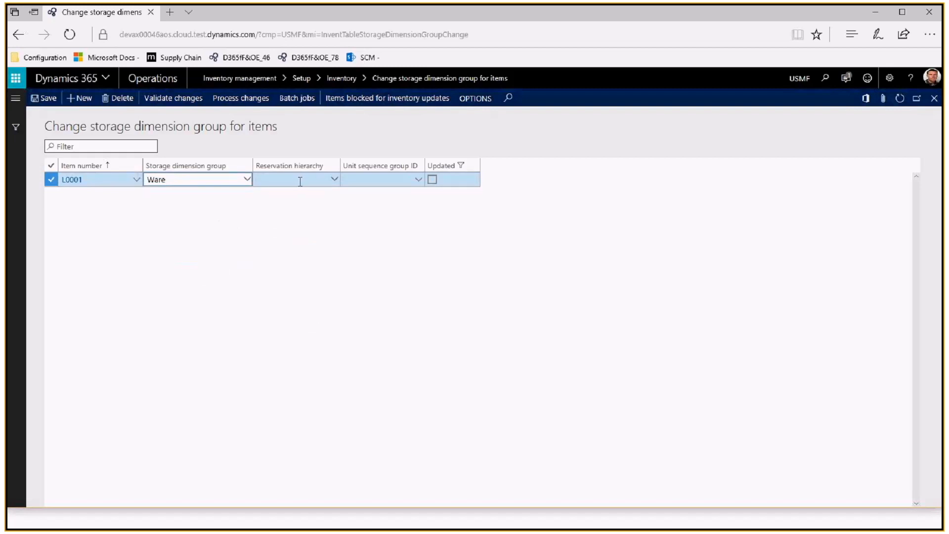
{"action": "left_click", "coordinate": [335, 180]}
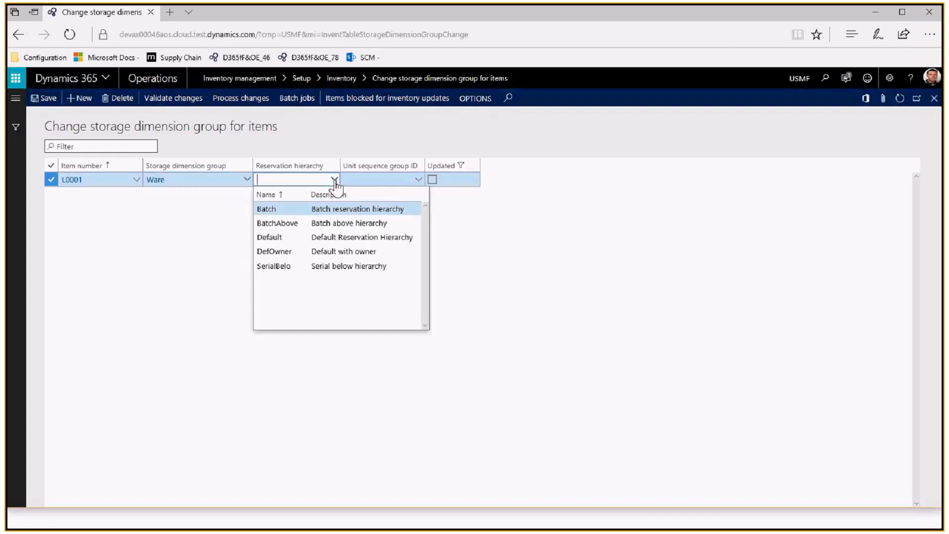
{"action": "key", "text": "Down"}
{"action": "key", "text": "Down"}
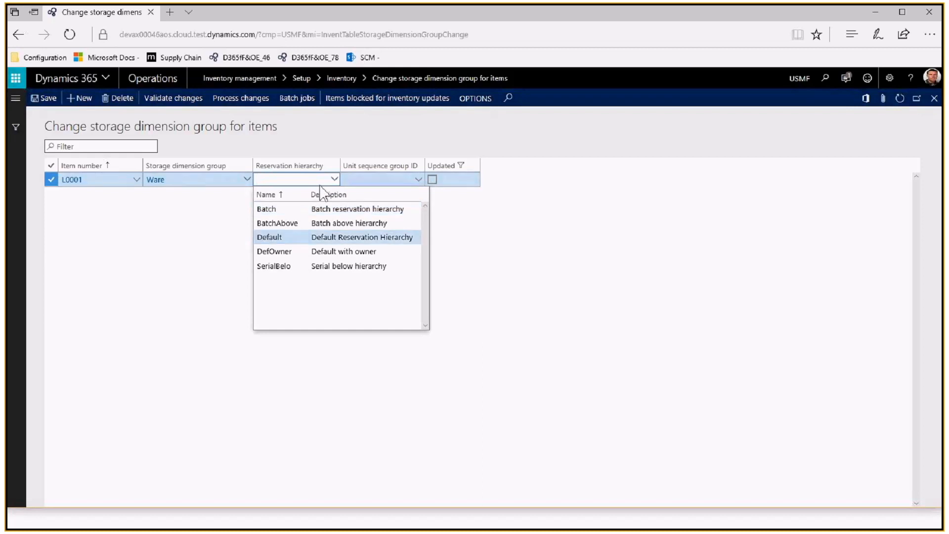
{"action": "key", "text": "Return"}
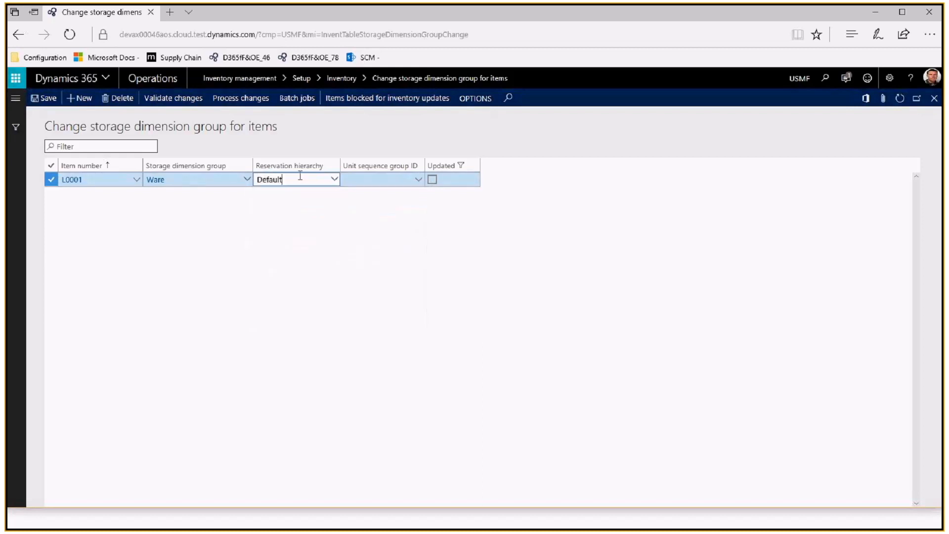
{"action": "left_click", "coordinate": [378, 182]}
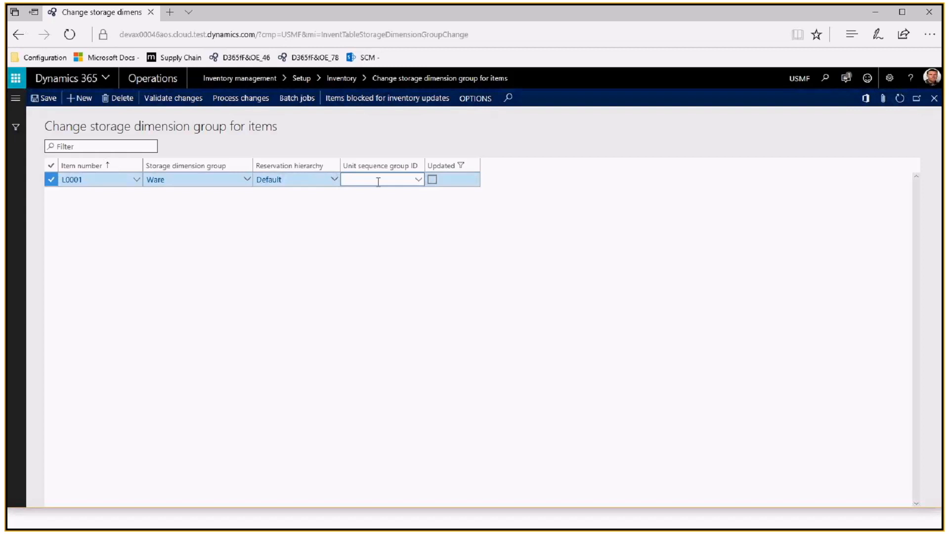
{"action": "type", "text": "ea"}
{"action": "left_click", "coordinate": [408, 201]}
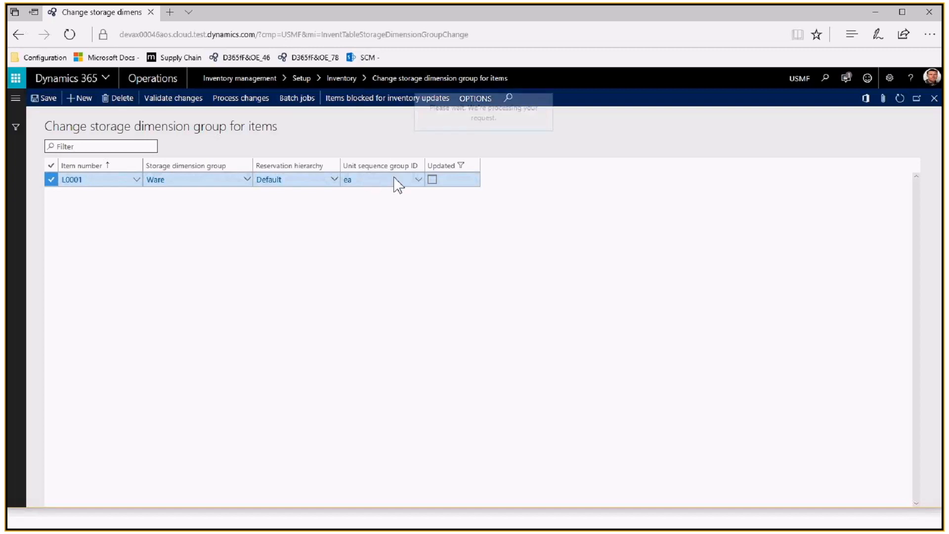
{"action": "left_click", "coordinate": [353, 180]}
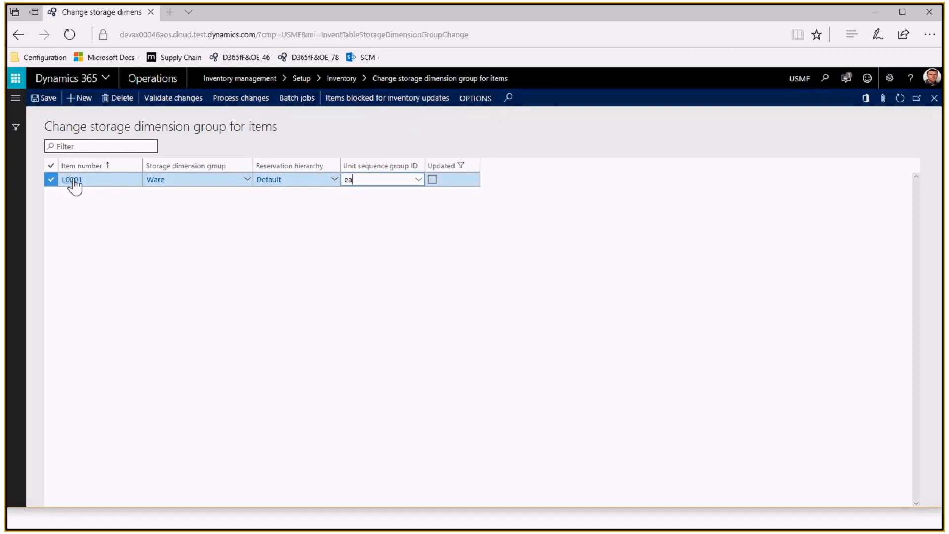
Check item L0001's storage dimension group in its released product details, and review the items blocked for inventory updates
{"action": "mouse_move", "coordinate": [74, 183]}
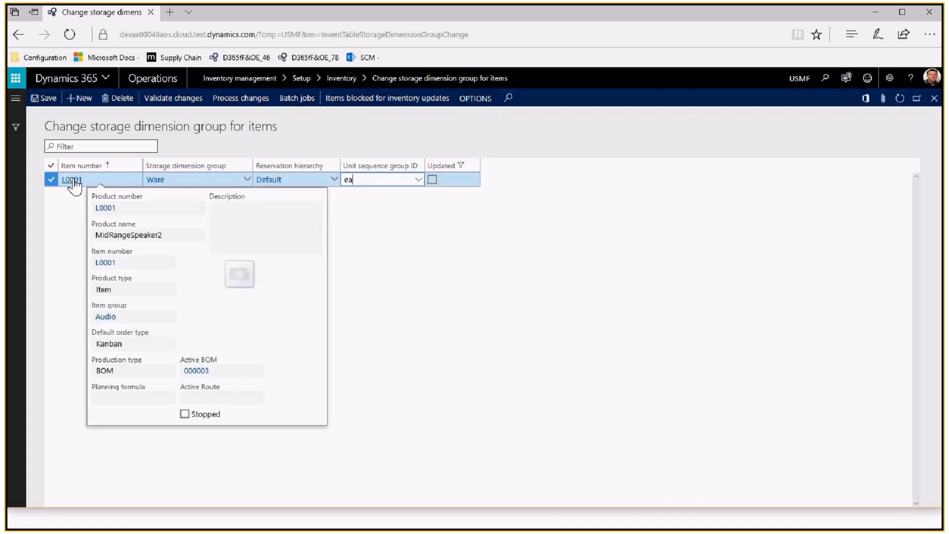
{"action": "left_click", "coordinate": [216, 262]}
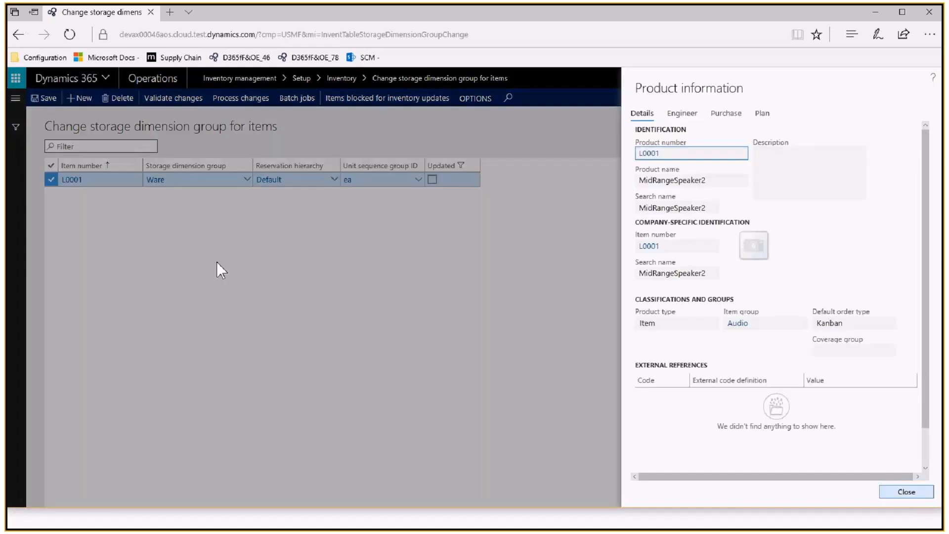
{"action": "left_click", "coordinate": [649, 247]}
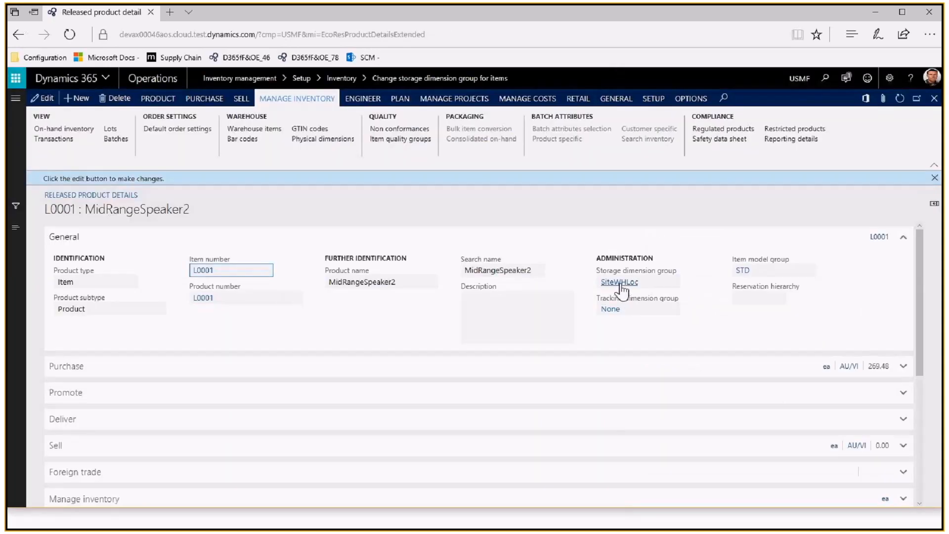
{"action": "mouse_move", "coordinate": [623, 289]}
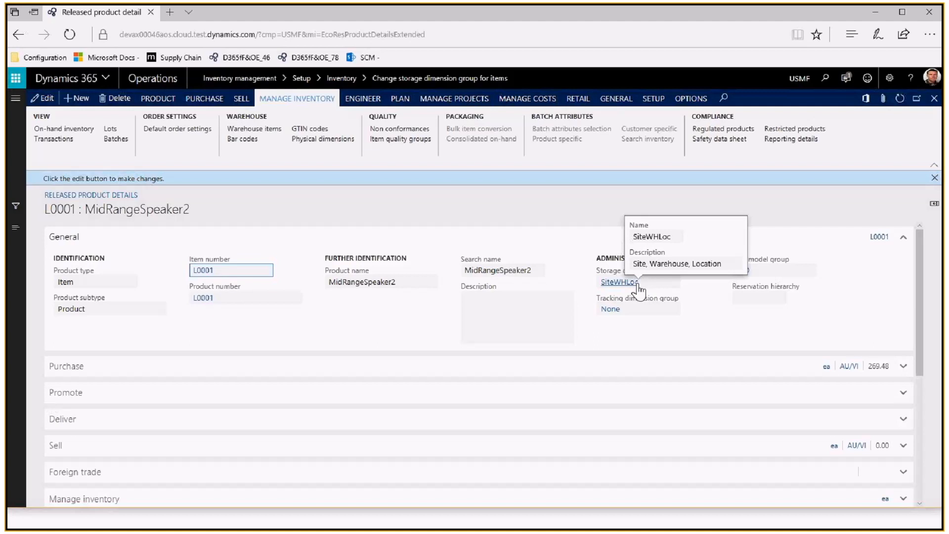
{"action": "left_click", "coordinate": [934, 98]}
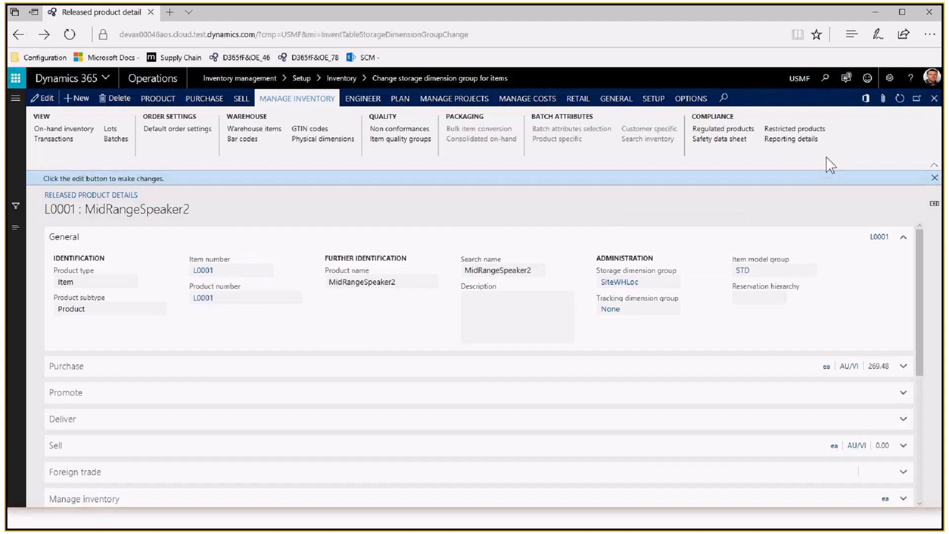
{"action": "left_click", "coordinate": [377, 102]}
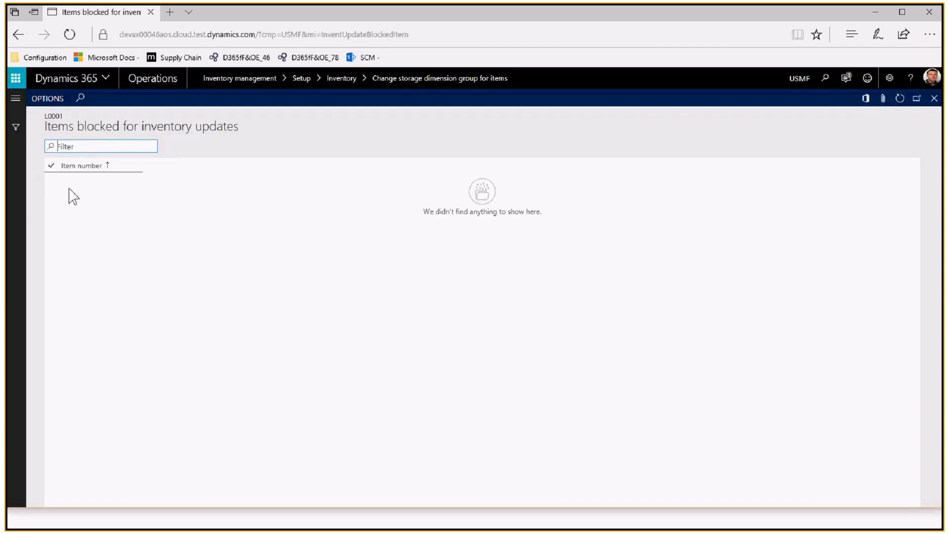
{"action": "left_click", "coordinate": [933, 101]}
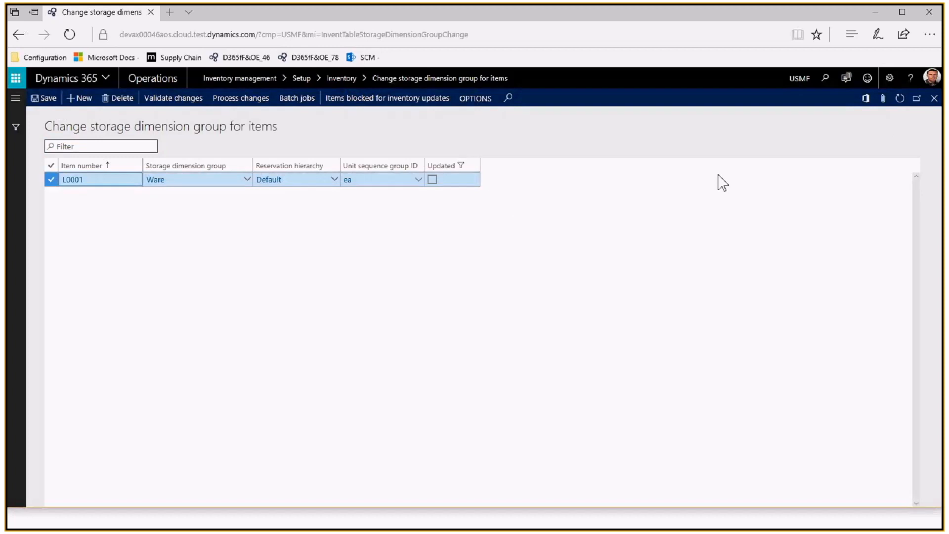
Validate the storage dimension group change for item L0001 and submit it for processing
{"action": "left_click", "coordinate": [183, 102]}
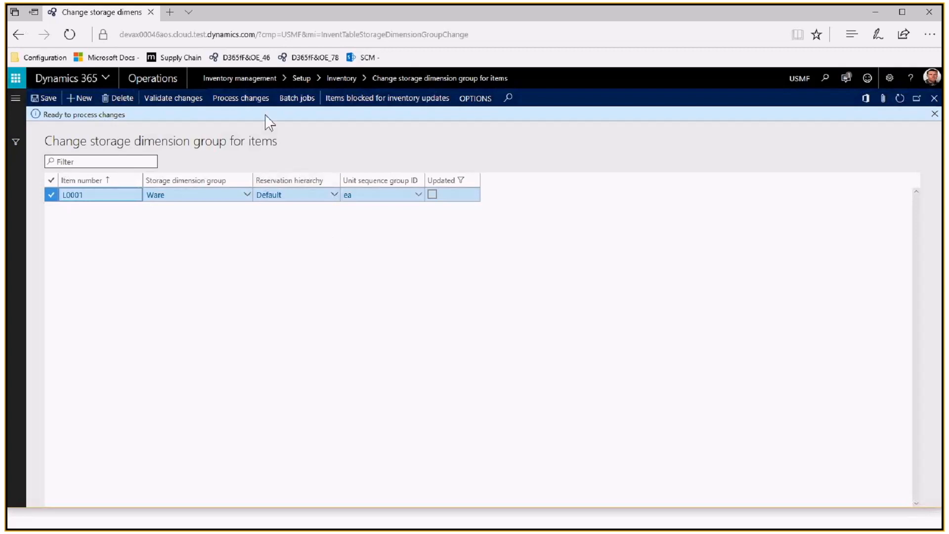
{"action": "left_click", "coordinate": [240, 99]}
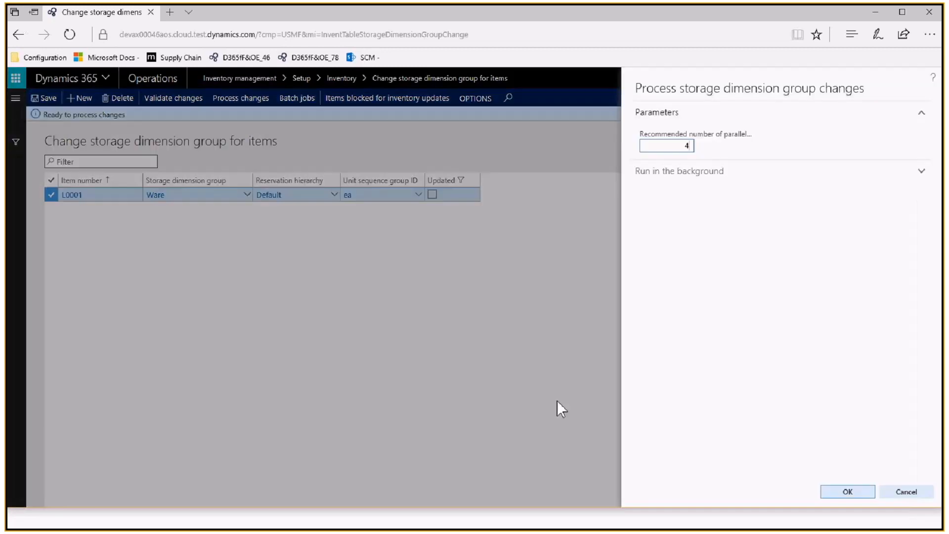
{"action": "left_click", "coordinate": [848, 495]}
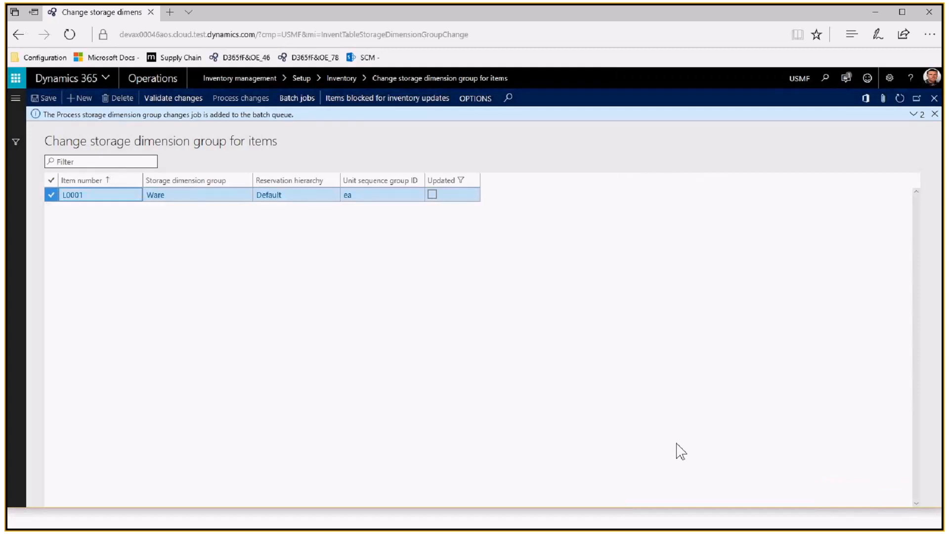
Examine the batch tasks of the waiting storage dimension group job, refreshing their status, and return to the batch jobs list
{"action": "left_click", "coordinate": [297, 98]}
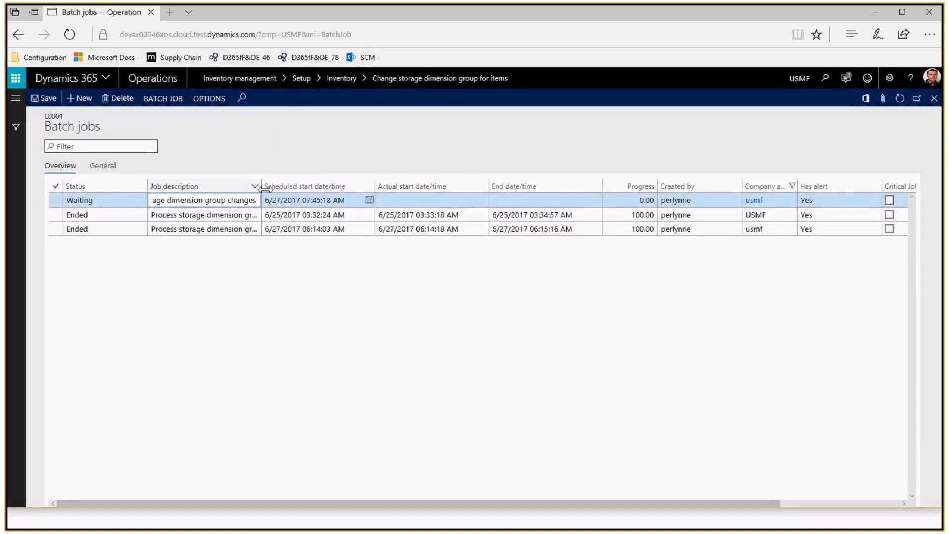
{"action": "left_click_drag", "start_coordinate": [265, 189], "coordinate": [272, 189]}
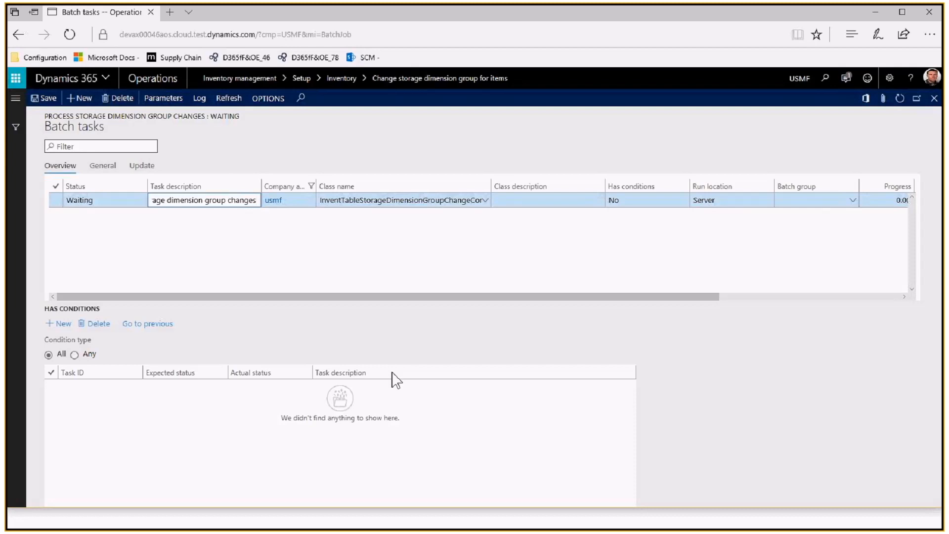
{"action": "left_click", "coordinate": [899, 99]}
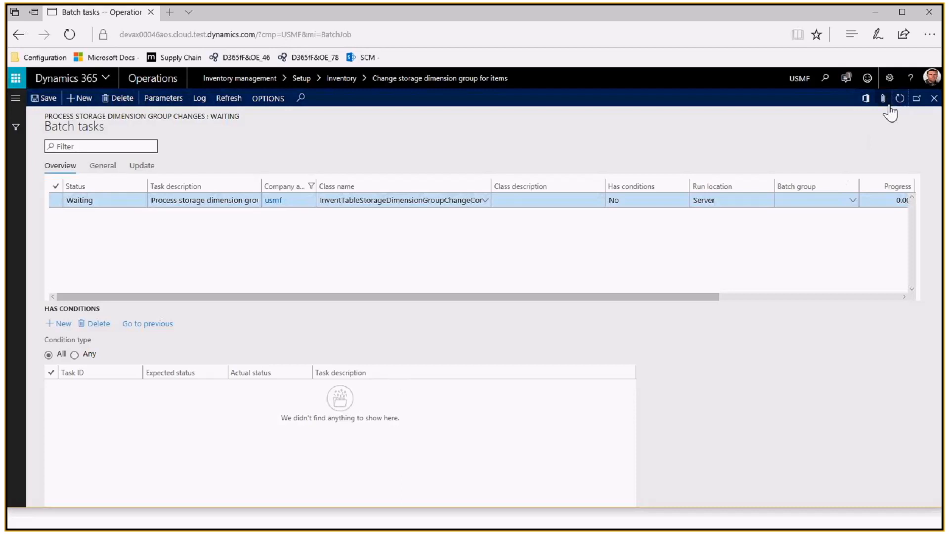
{"action": "left_click", "coordinate": [898, 99]}
{"action": "left_click", "coordinate": [900, 101]}
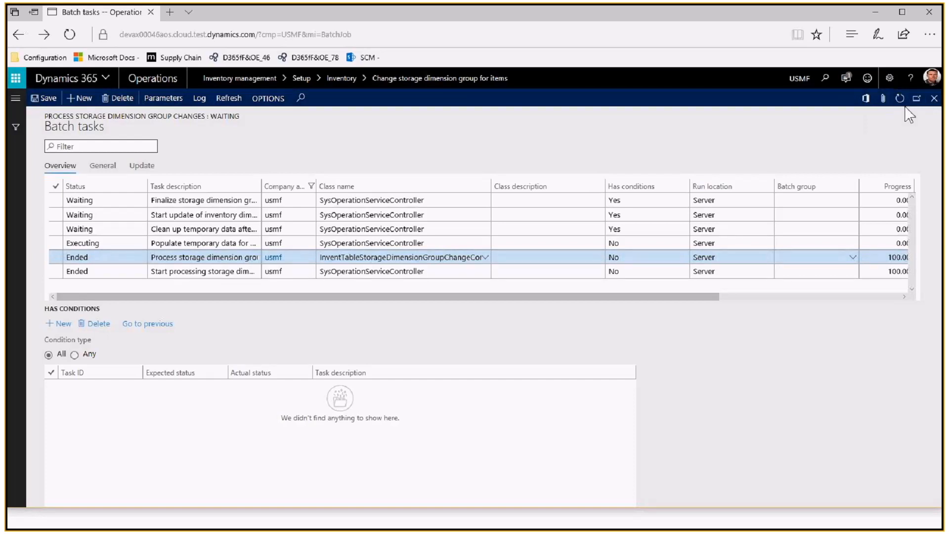
{"action": "left_click", "coordinate": [934, 98]}
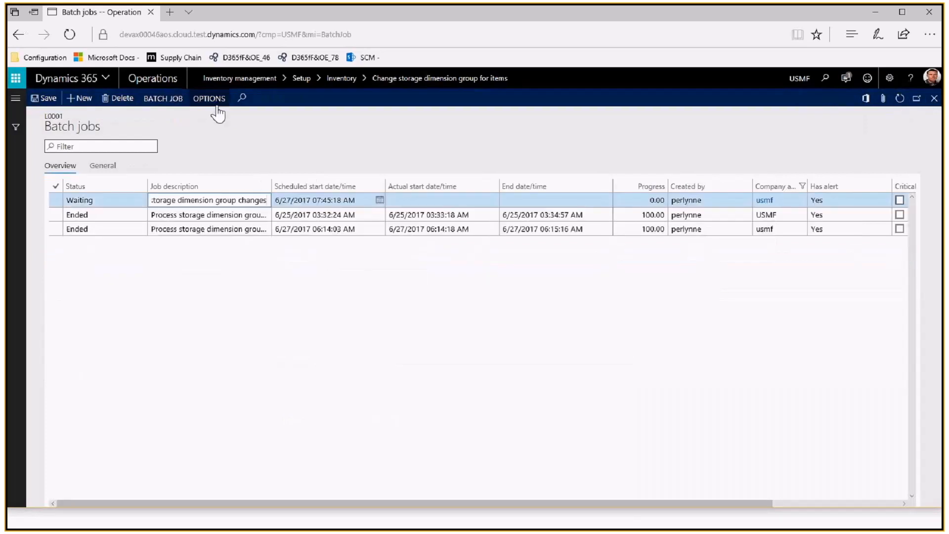
Leave the batch jobs list, review the items blocked for inventory updates, and refresh the list of storage dimension group changes
{"action": "left_click", "coordinate": [935, 96]}
{"action": "left_click", "coordinate": [345, 98]}
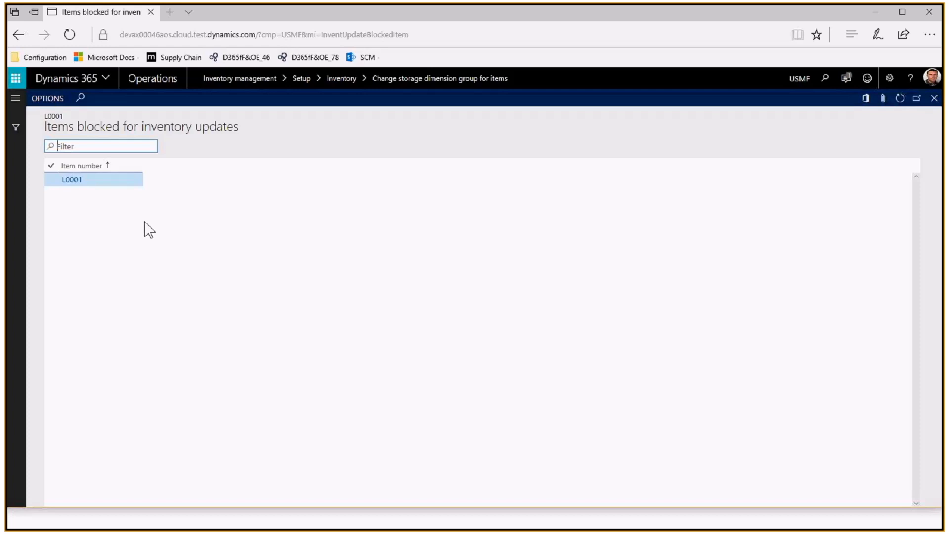
{"action": "left_click", "coordinate": [933, 98]}
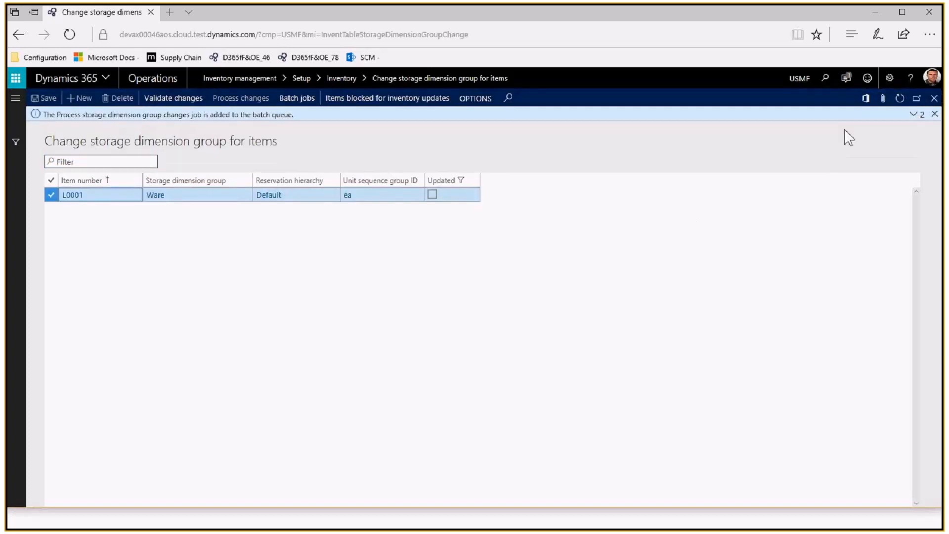
{"action": "left_click", "coordinate": [899, 99]}
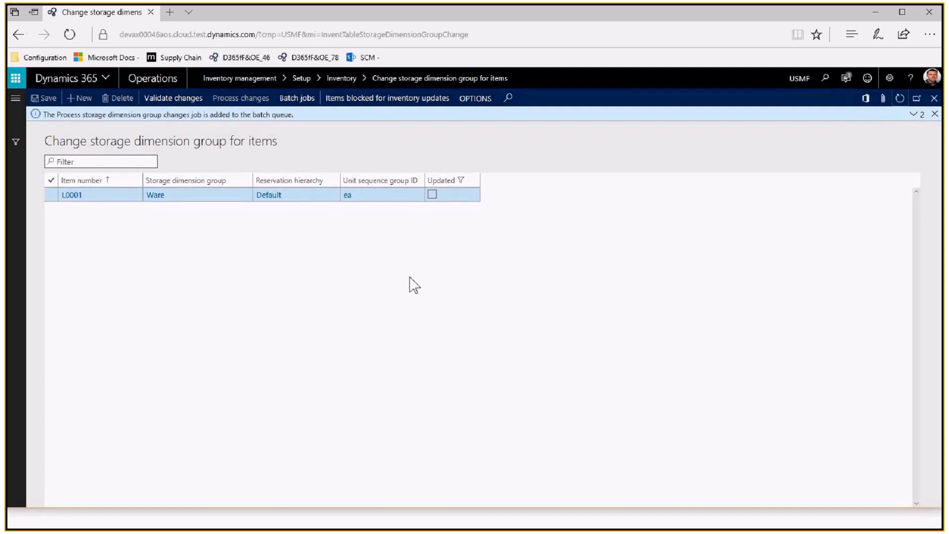
Examine the batch tasks of the executing storage dimension group job and return to the list of item changes
{"action": "left_click", "coordinate": [311, 99]}
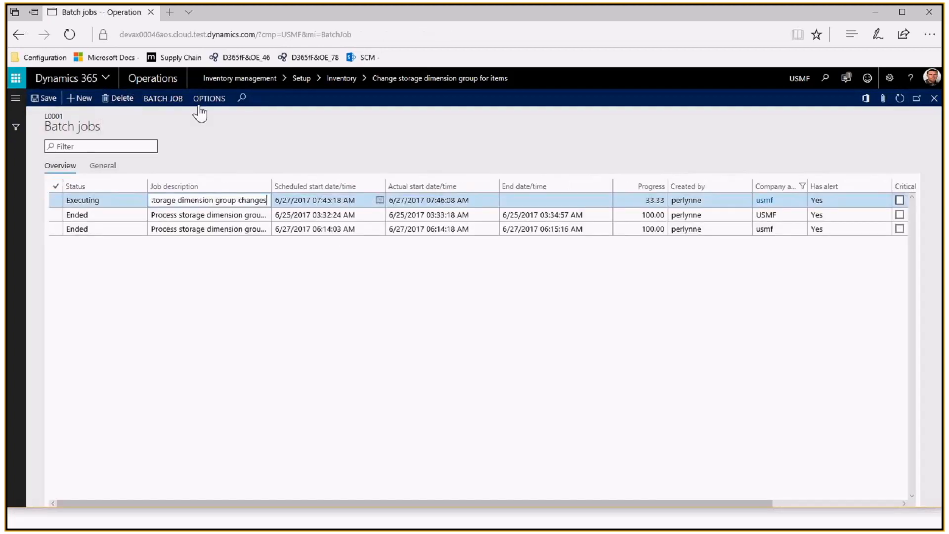
{"action": "left_click", "coordinate": [170, 99]}
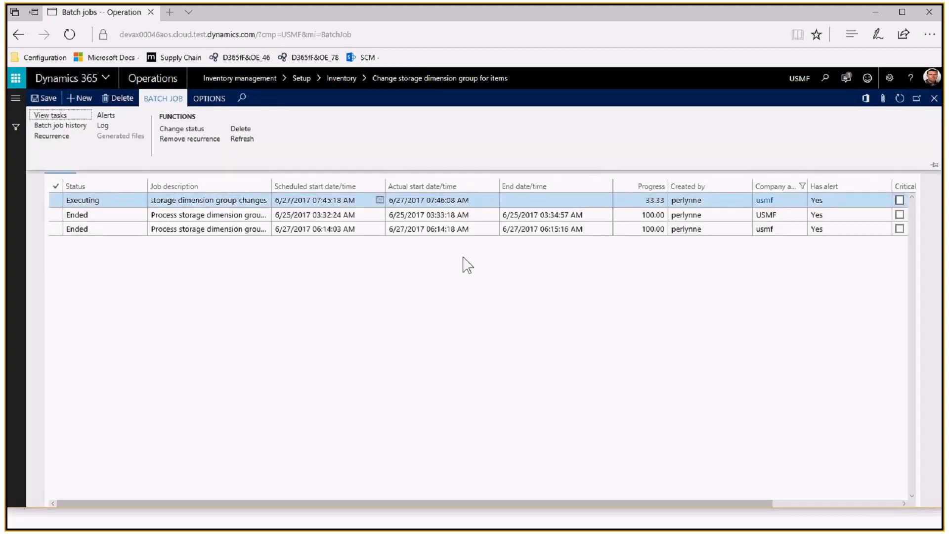
{"action": "left_click", "coordinate": [68, 114]}
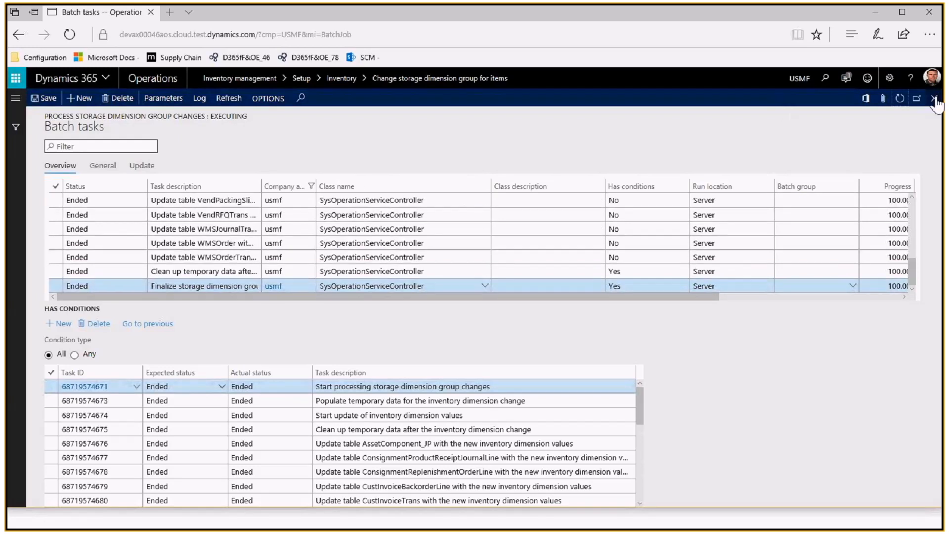
{"action": "left_click", "coordinate": [933, 99]}
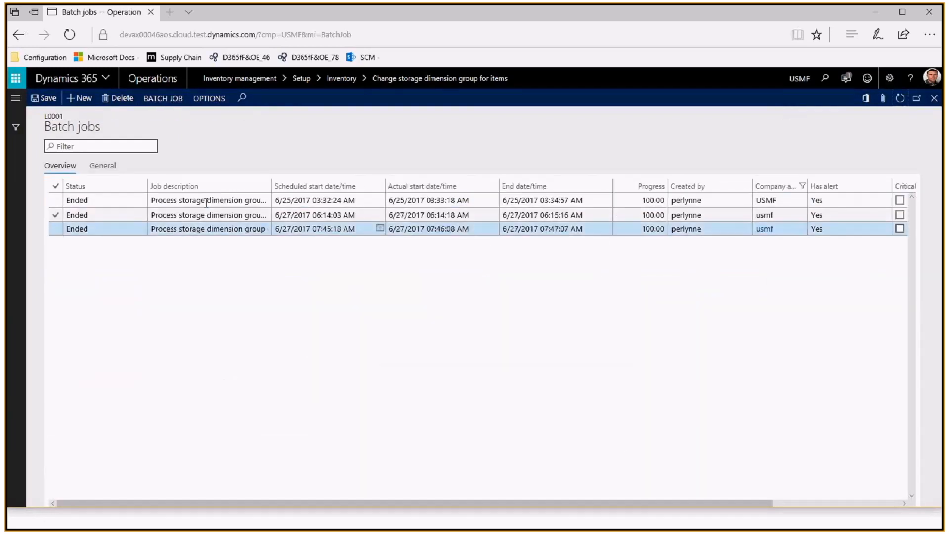
{"action": "left_click", "coordinate": [933, 99]}
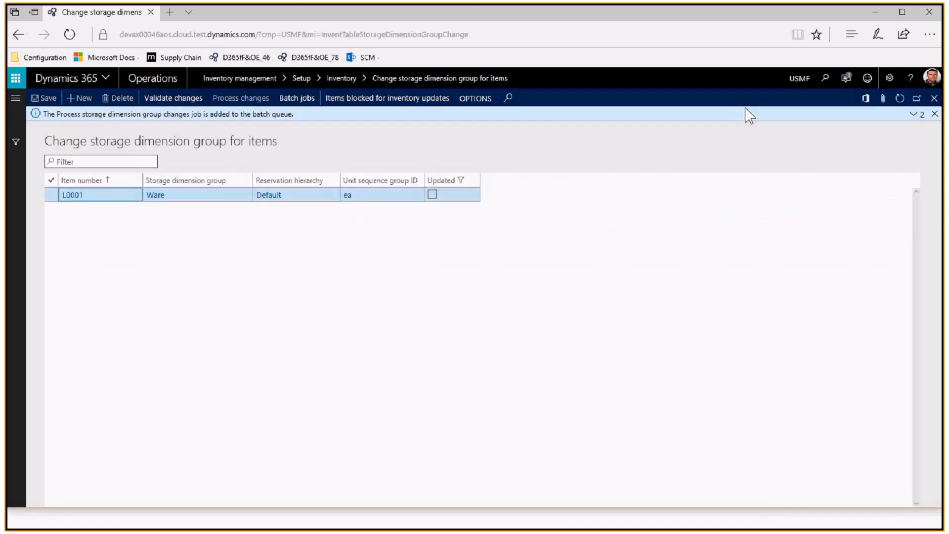
Refresh the storage dimension group changes and filter the list to items whose Updated value is Yes
{"action": "left_click", "coordinate": [900, 98]}
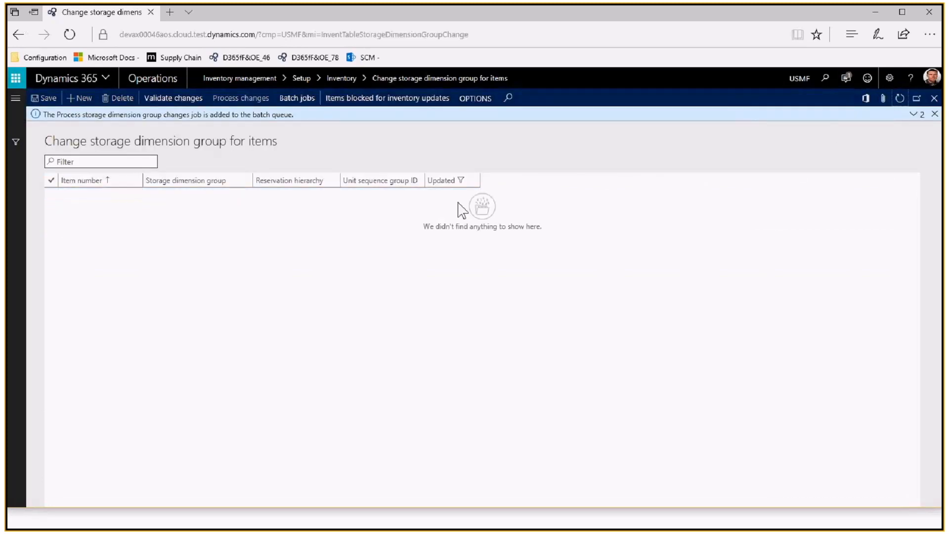
{"action": "left_click", "coordinate": [470, 181]}
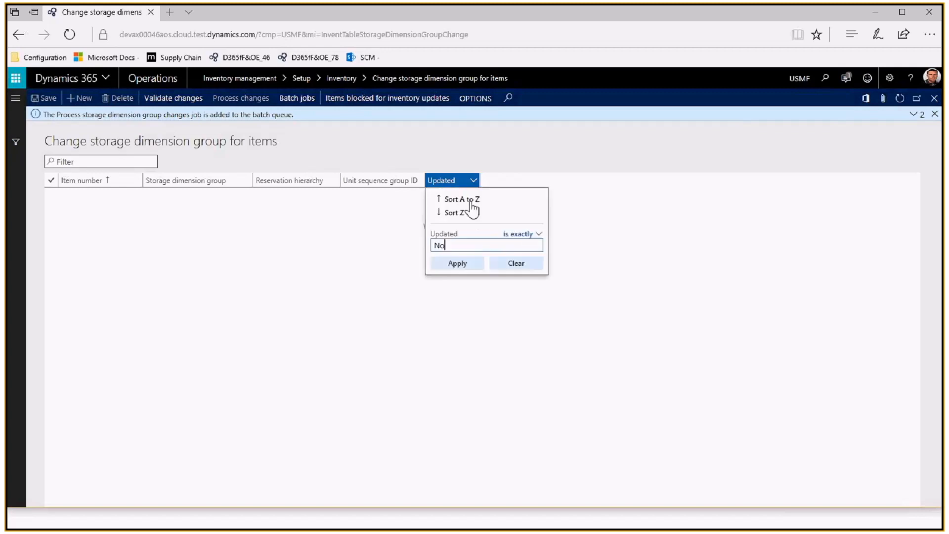
{"action": "left_click_drag", "start_coordinate": [444, 245], "coordinate": [427, 257]}
{"action": "type", "text": "ye"}
{"action": "key", "text": "Return"}
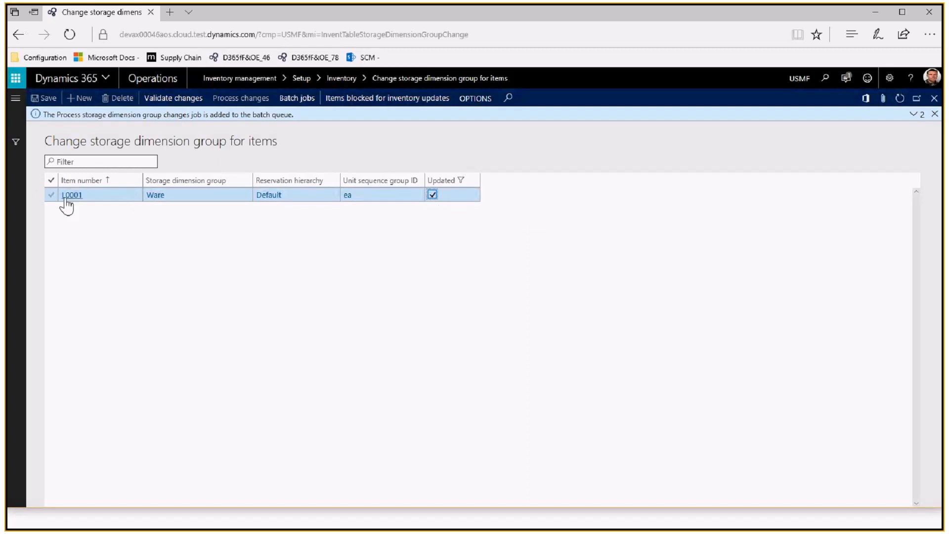
Recheck the items blocked for inventory updates, and examine the setup of item L0001's storage dimension group from its released product details
{"action": "left_click", "coordinate": [387, 98]}
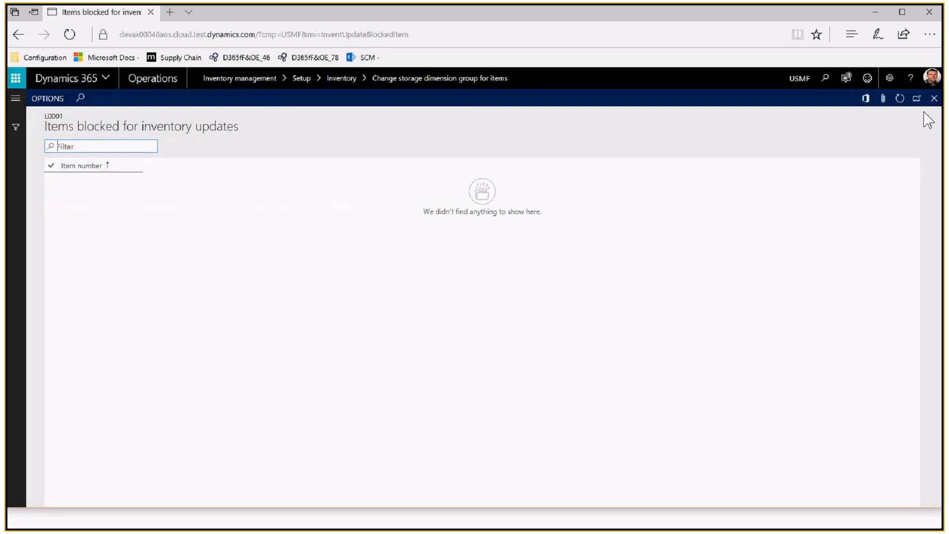
{"action": "left_click", "coordinate": [934, 99]}
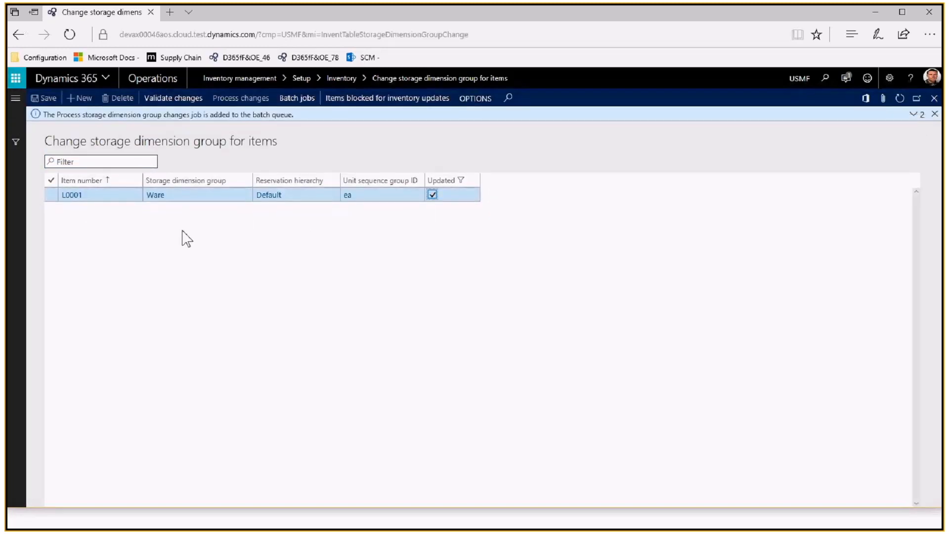
{"action": "left_click", "coordinate": [73, 198]}
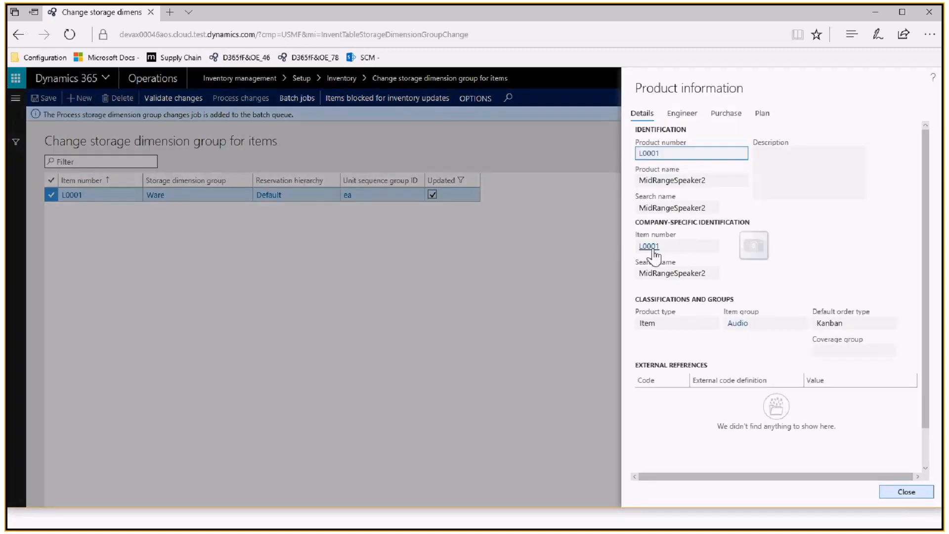
{"action": "left_click", "coordinate": [651, 247]}
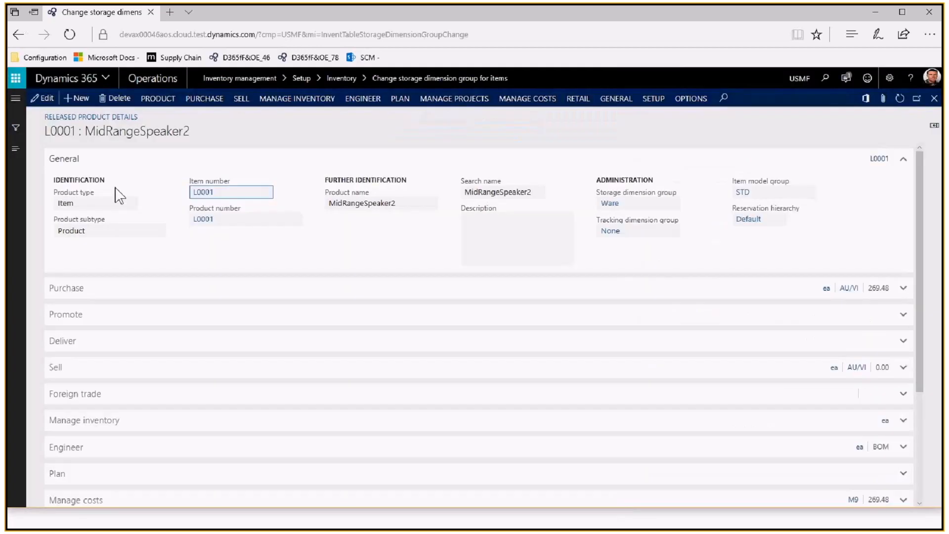
{"action": "left_click", "coordinate": [612, 285]}
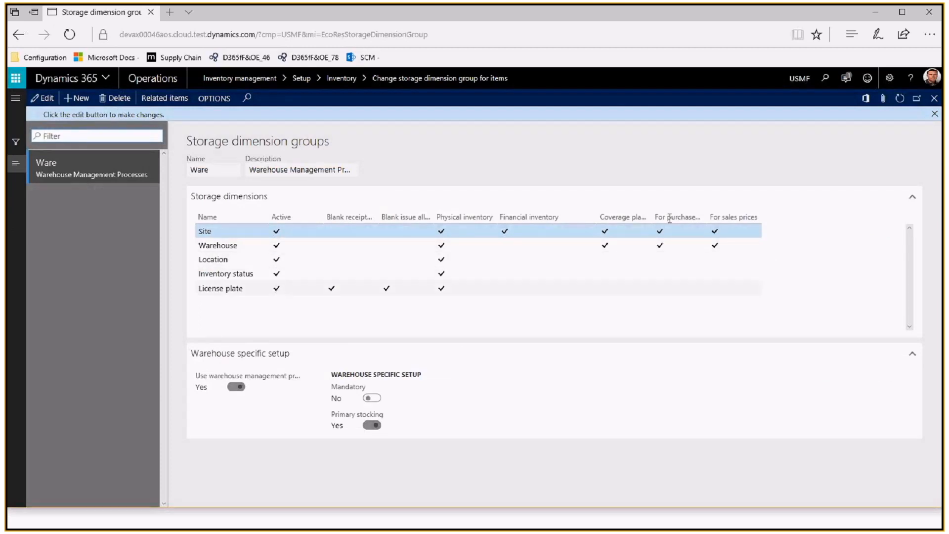
{"action": "left_click", "coordinate": [934, 97]}
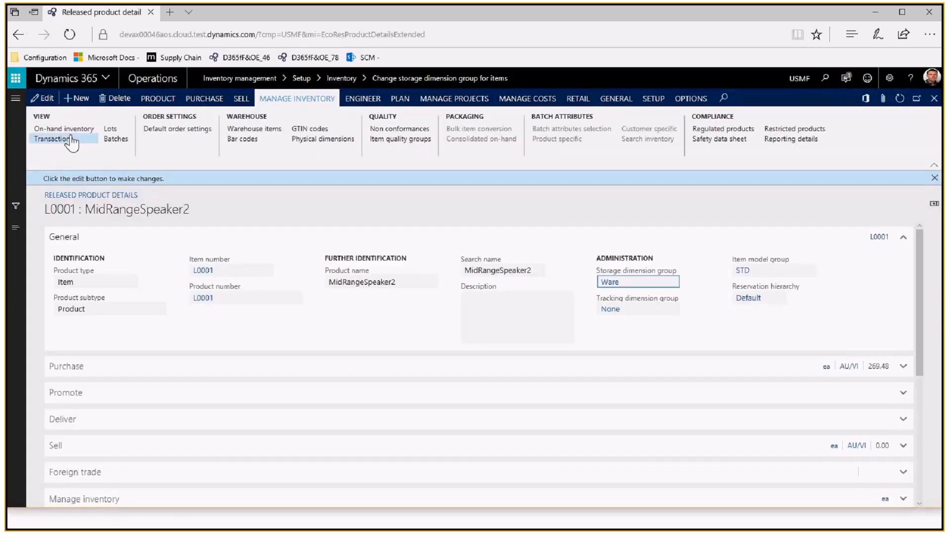
Review the on-hand inventory of item L0001, including its physical reservation, and look through its inventory transactions
{"action": "left_click", "coordinate": [53, 138]}
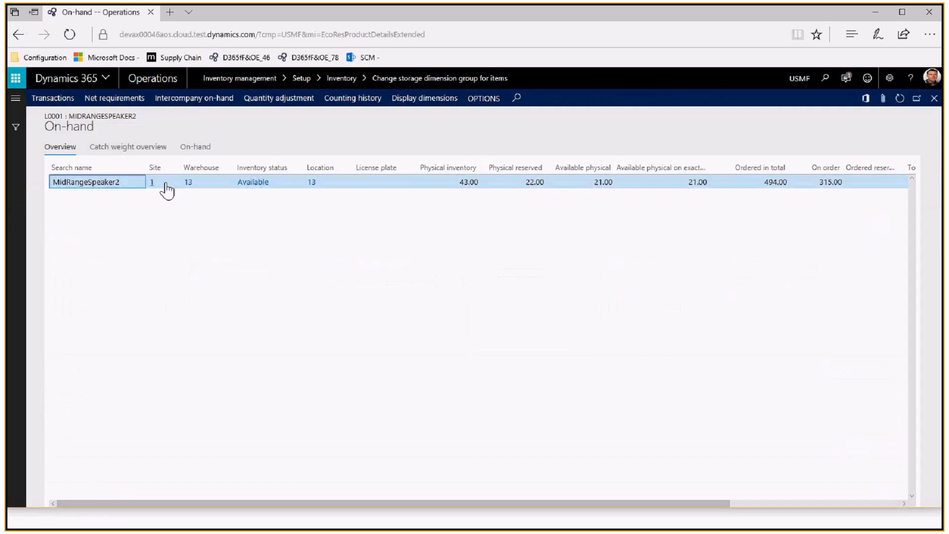
{"action": "left_click", "coordinate": [528, 183]}
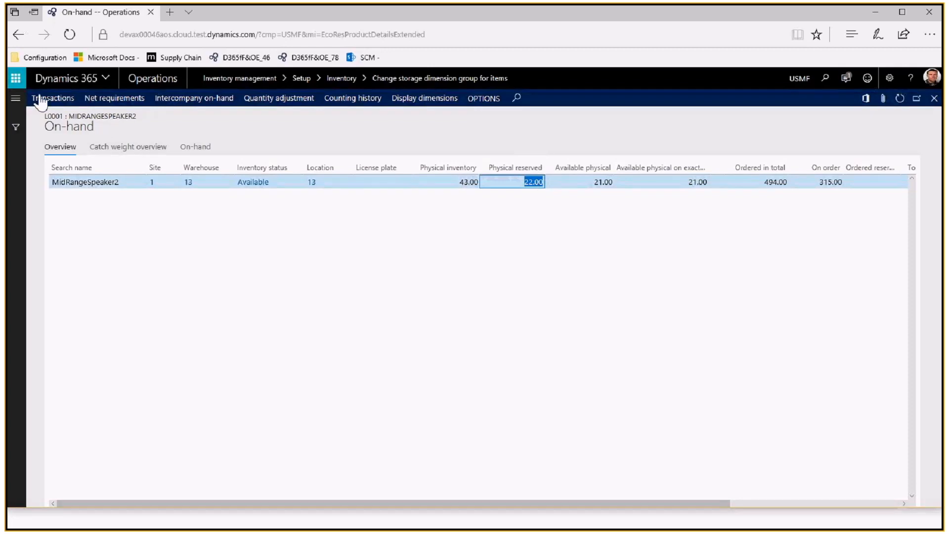
{"action": "left_click", "coordinate": [59, 100]}
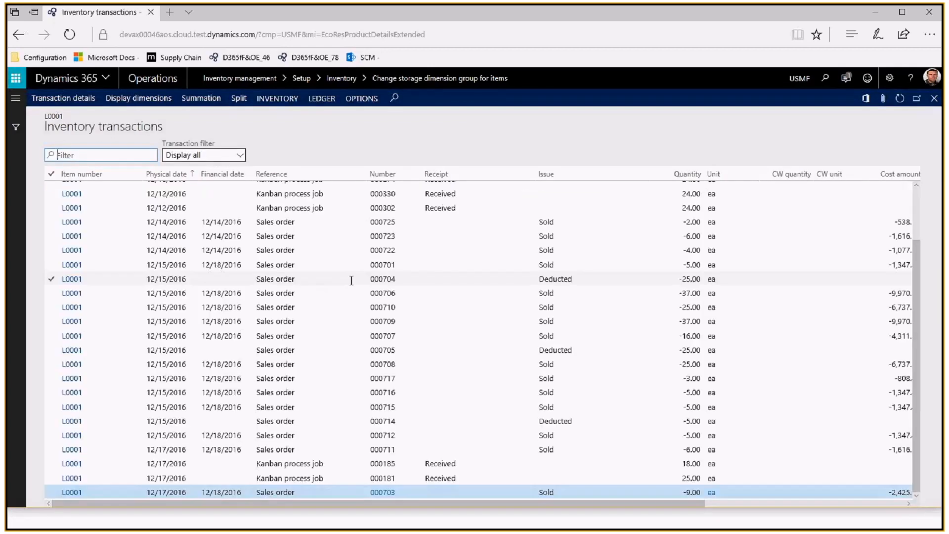
{"action": "left_click", "coordinate": [476, 209]}
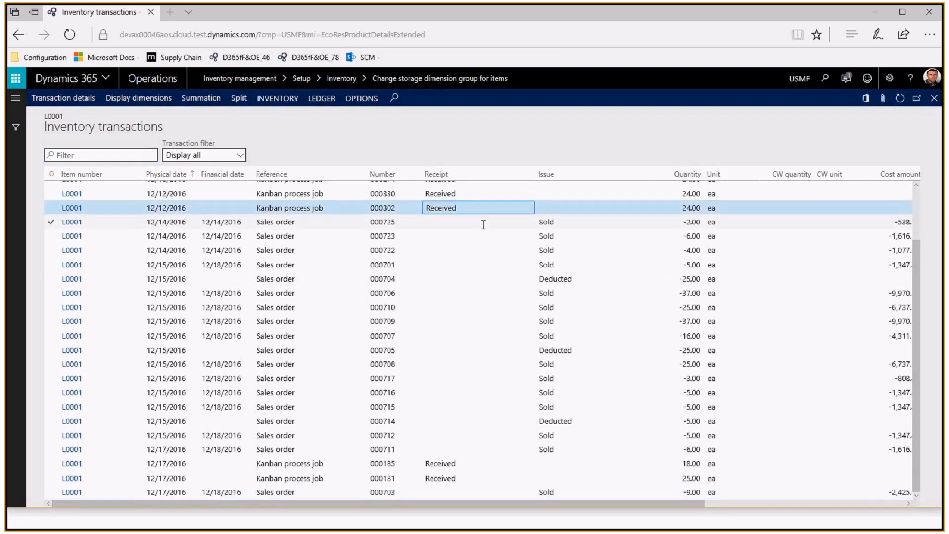
{"action": "scroll", "coordinate": [483, 224], "scroll_direction": "up", "scroll_amount": 1}
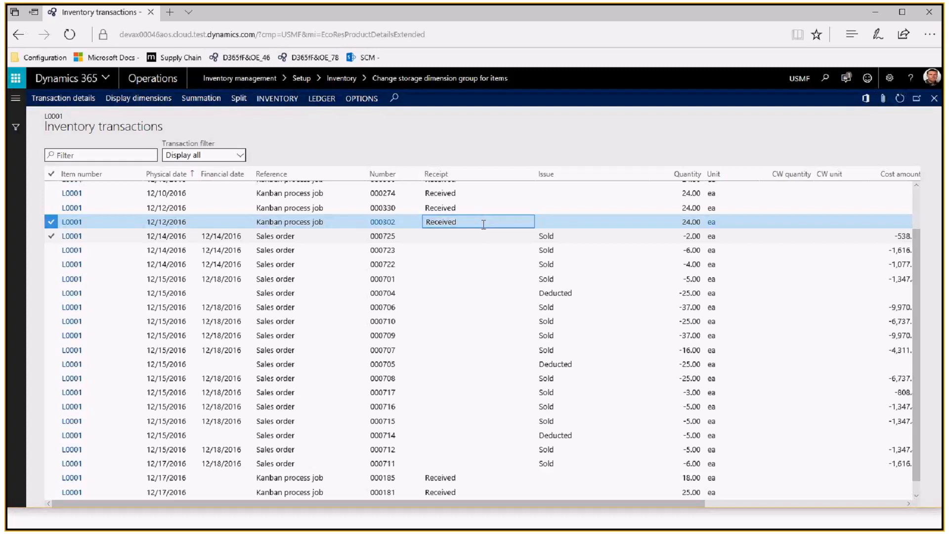
{"action": "left_click", "coordinate": [615, 434]}
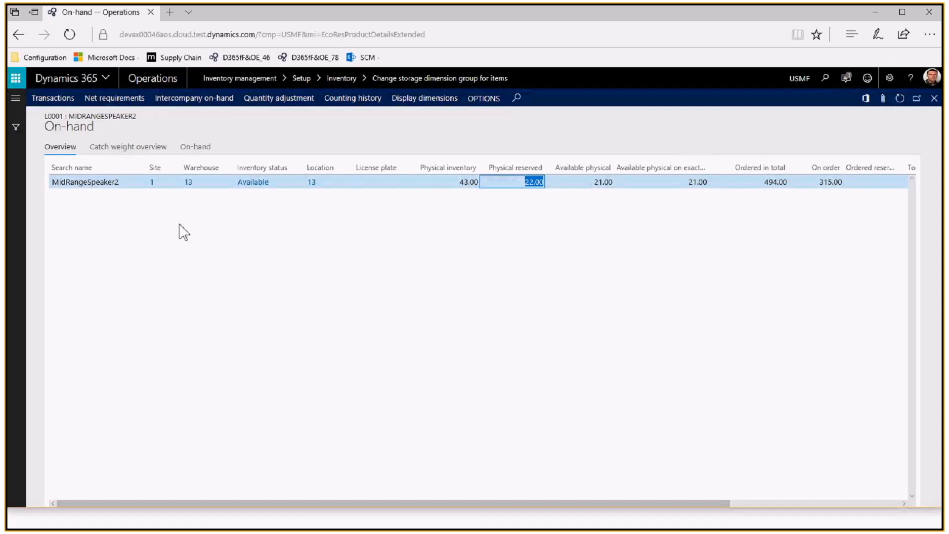
Close the on-hand inventory and released product details of item L0001 and switch to the PowerPoint slide show
{"action": "left_click", "coordinate": [934, 99]}
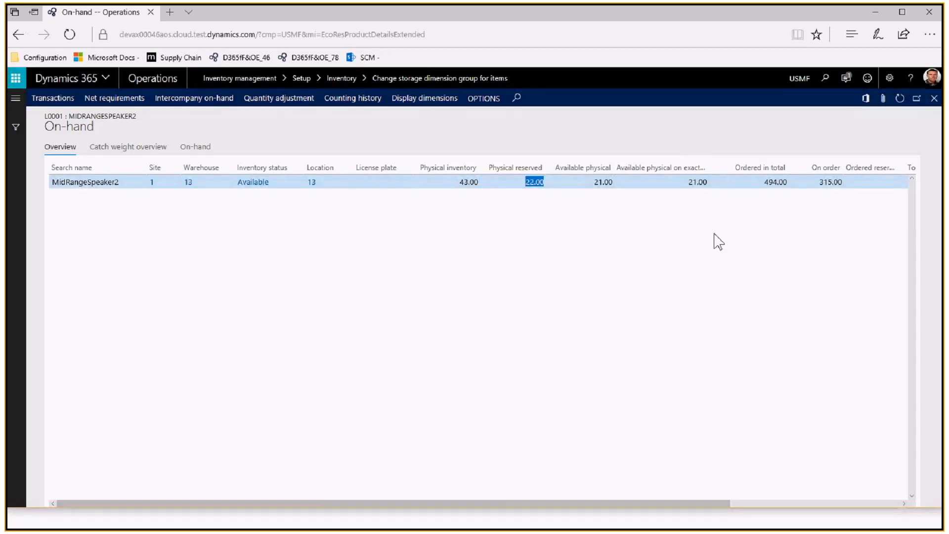
{"action": "left_click", "coordinate": [934, 99]}
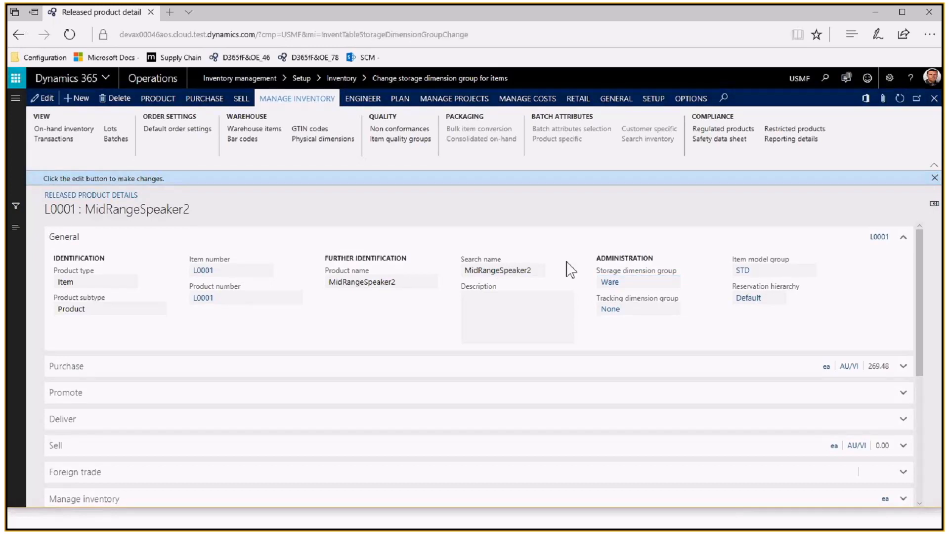
{"action": "key", "text": "alt+Tab"}
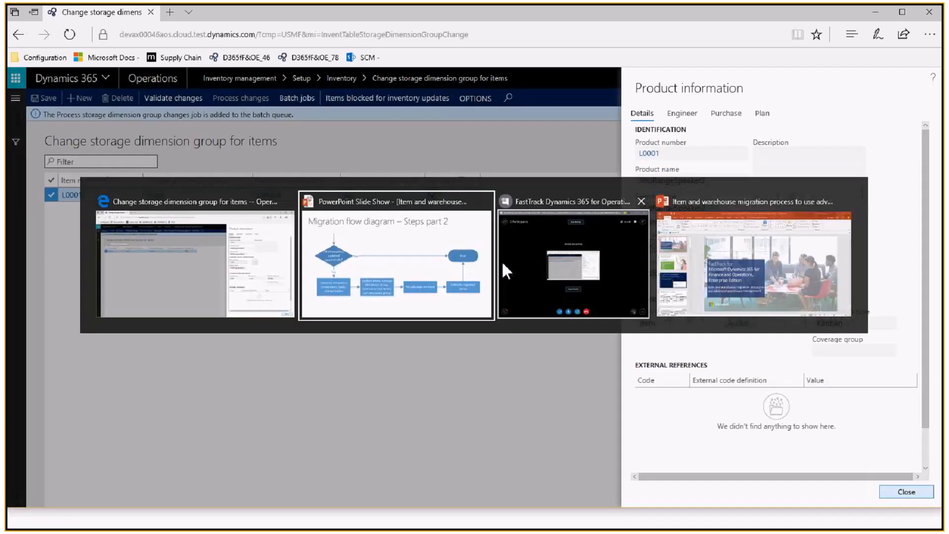